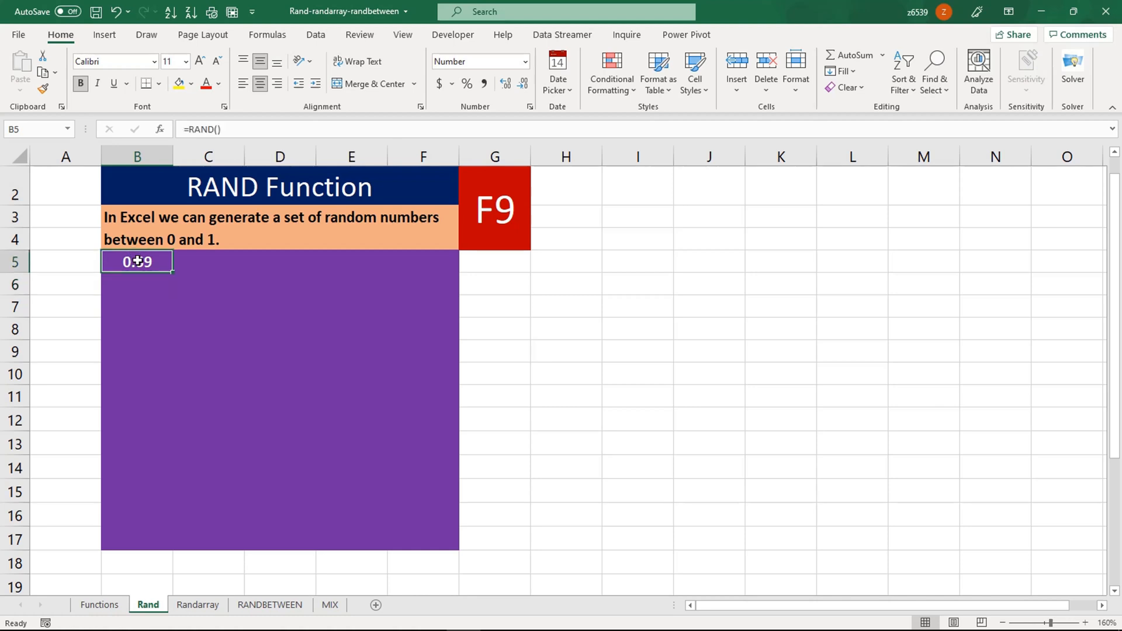
- Fill the RAND formula down to row 17 and across to column F, covering B5:F17
{"action": "left_click_drag", "start_coordinate": [174, 272], "coordinate": [370, 547]}
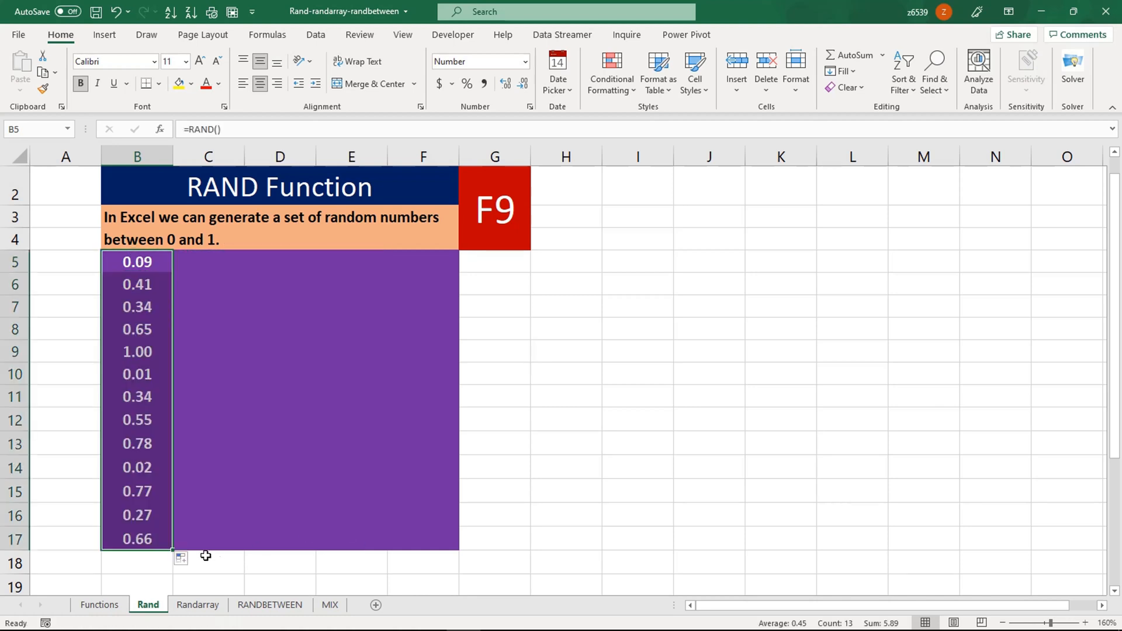
{"action": "left_click_drag", "start_coordinate": [174, 549], "coordinate": [443, 545]}
{"action": "left_click", "coordinate": [323, 425]}
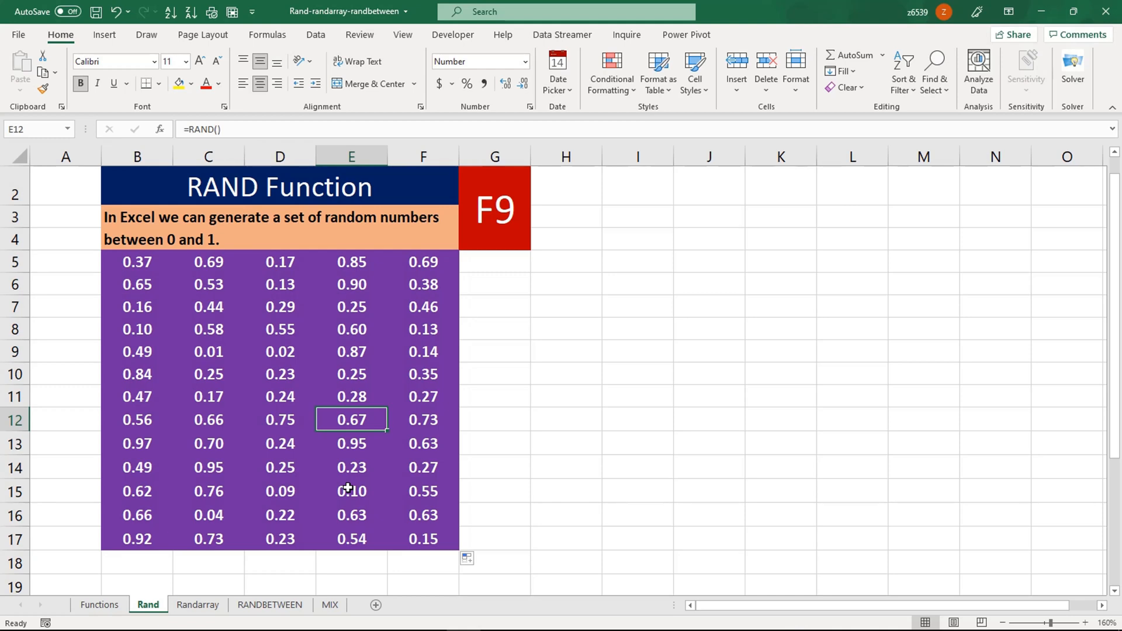
- Recalculate the sheet with F9 several times to generate fresh random numbers
{"action": "key", "text": "F9"}
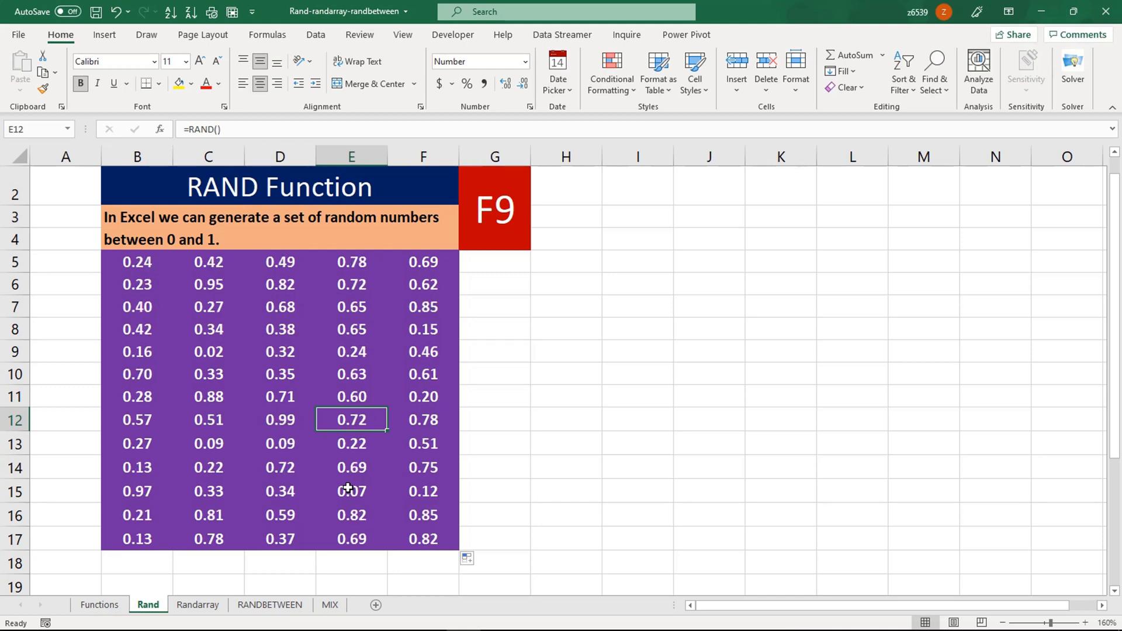
{"action": "key", "text": "F9"}
{"action": "key", "text": "F9"}
{"action": "key", "text": "F9"}
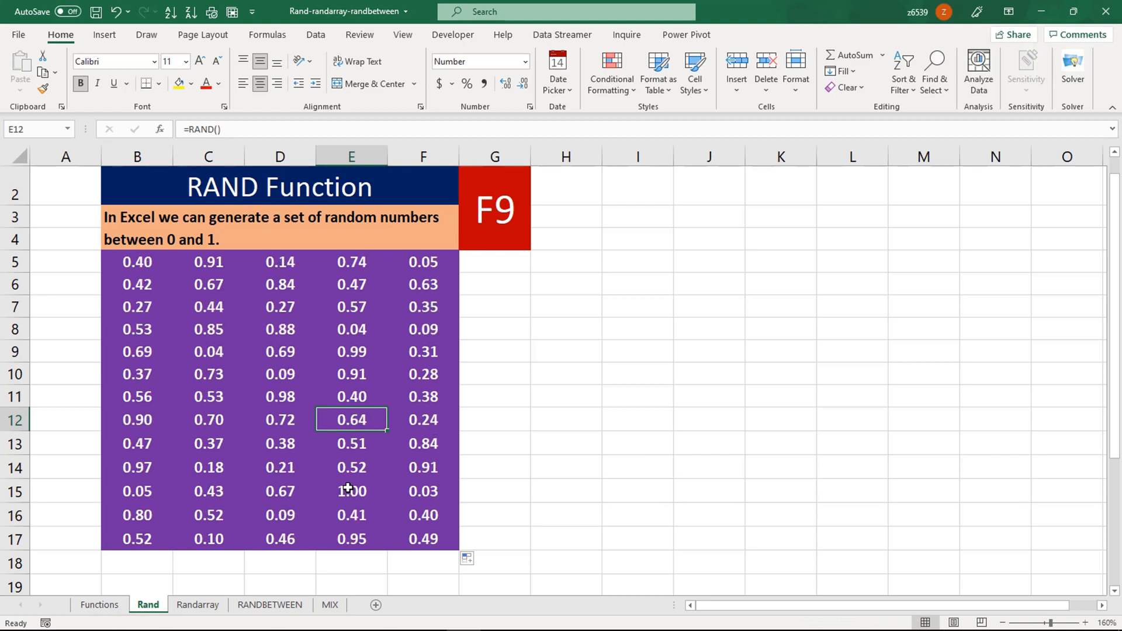
{"action": "key", "text": "F9"}
{"action": "key", "text": "F9"}
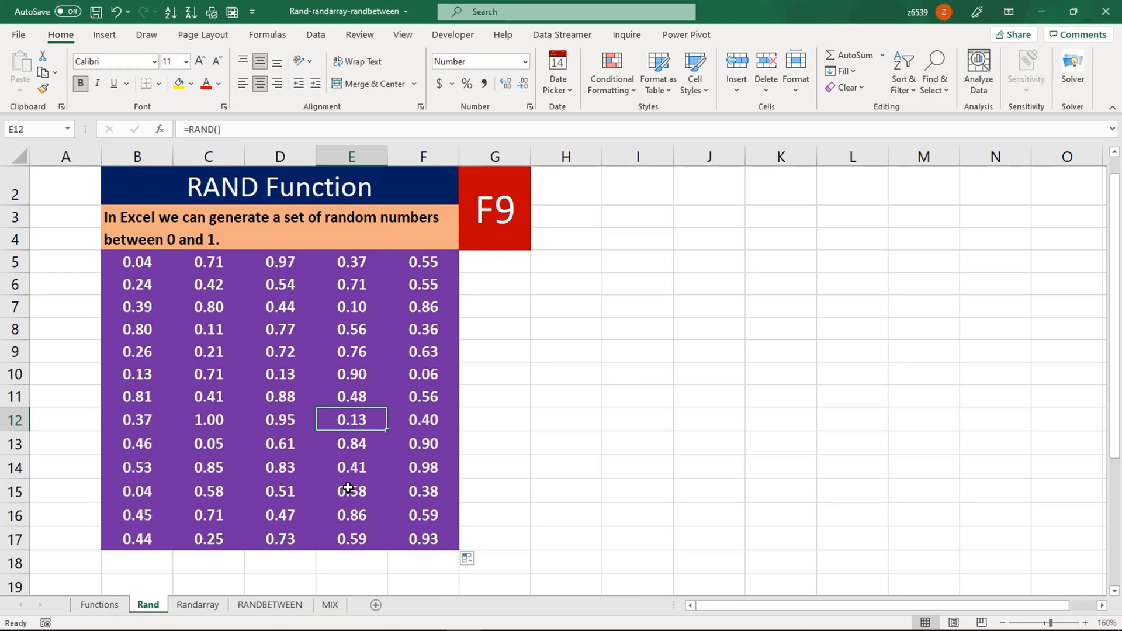
{"action": "key", "text": "F9"}
{"action": "key", "text": "F9"}
{"action": "key", "text": "F9"}
{"action": "key", "text": "F9"}
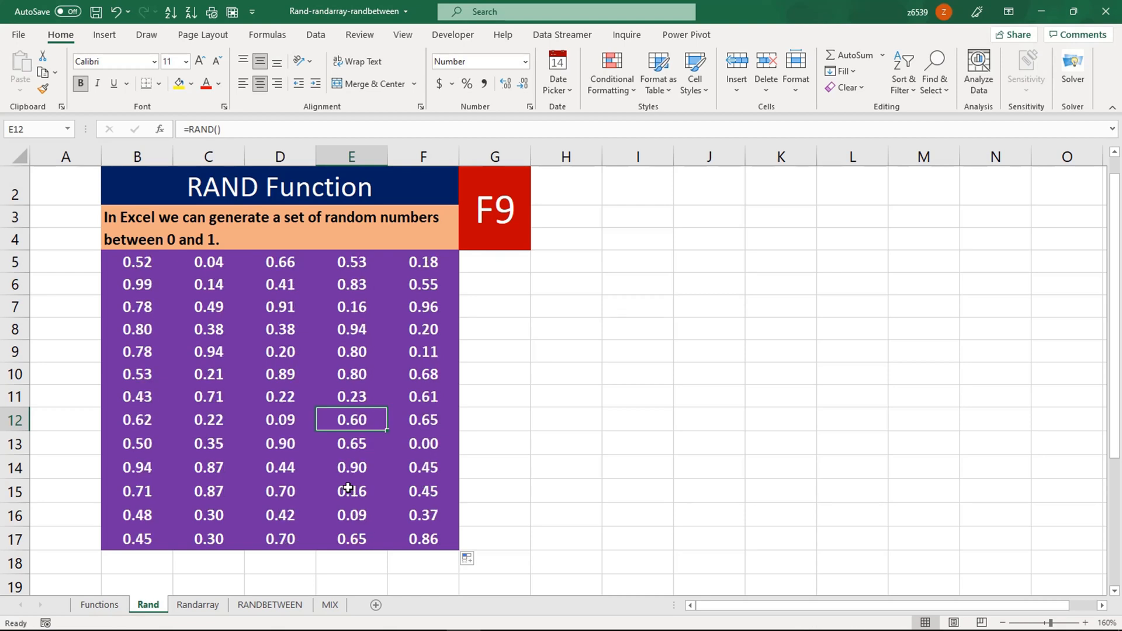
{"action": "key", "text": "F9"}
{"action": "key", "text": "F9"}
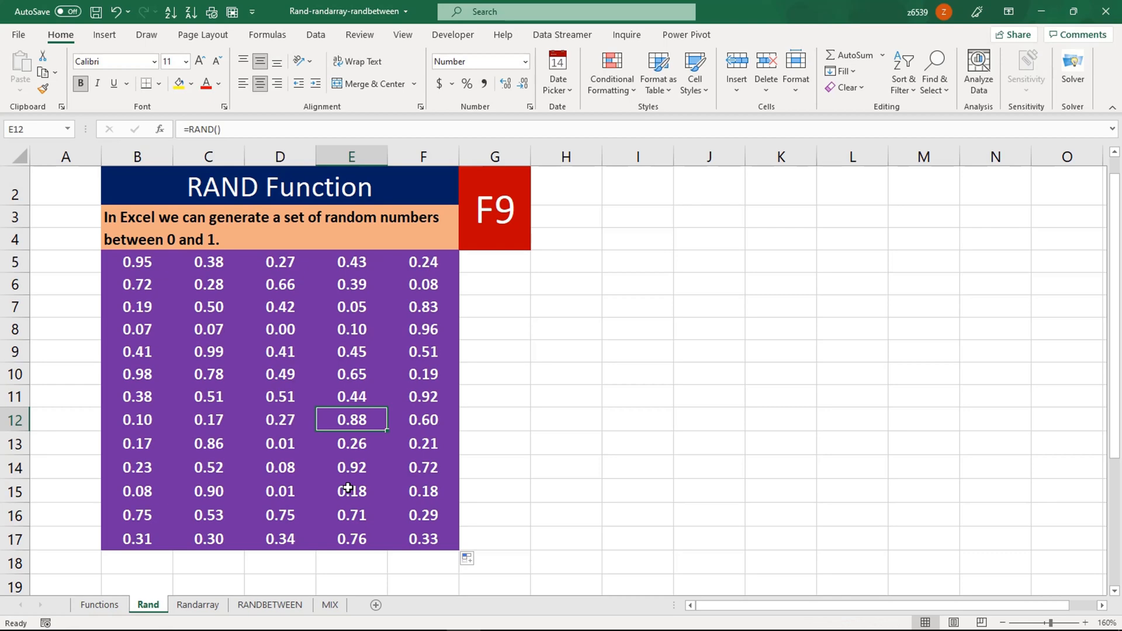
- Switch to the Randarray sheet and check the formula behind the table cells
{"action": "left_click", "coordinate": [197, 604]}
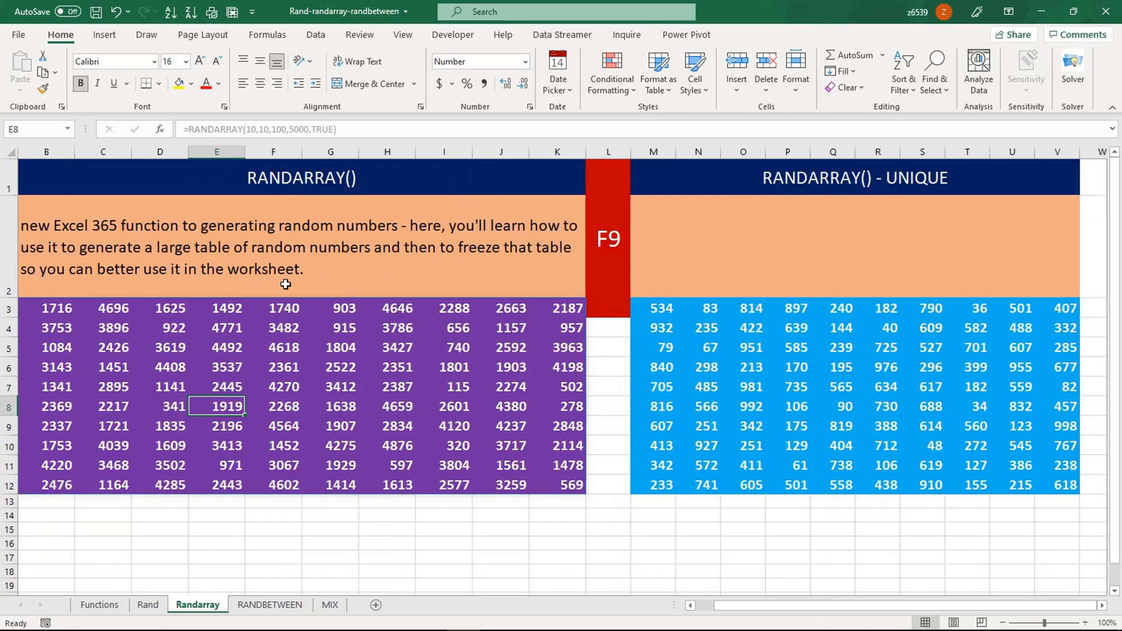
{"action": "left_click", "coordinate": [296, 330]}
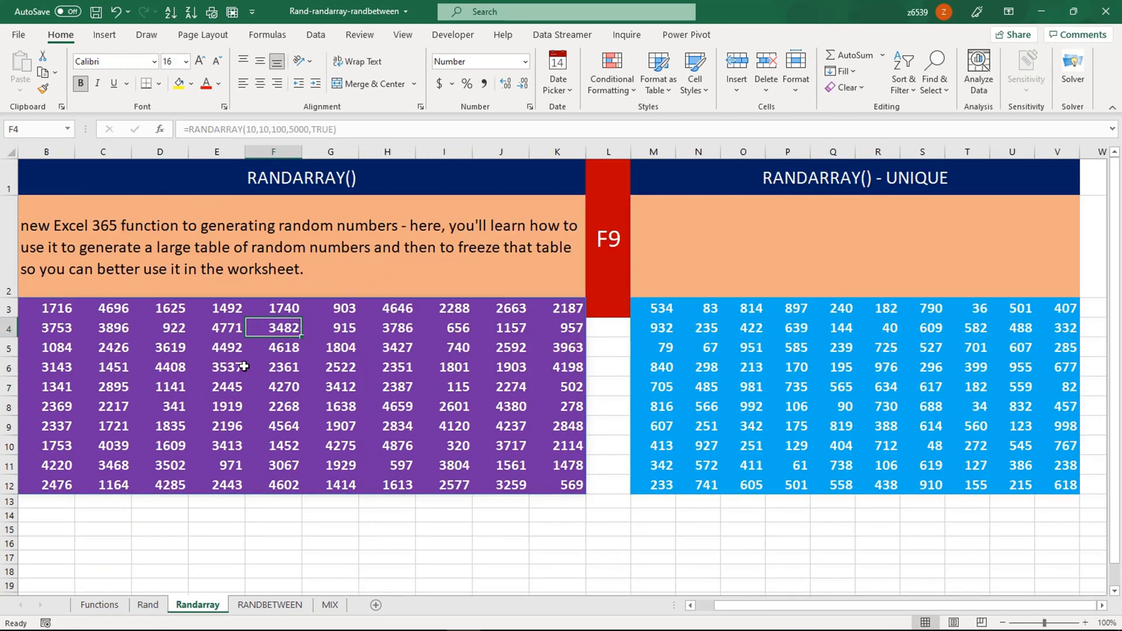
{"action": "left_click", "coordinate": [168, 379]}
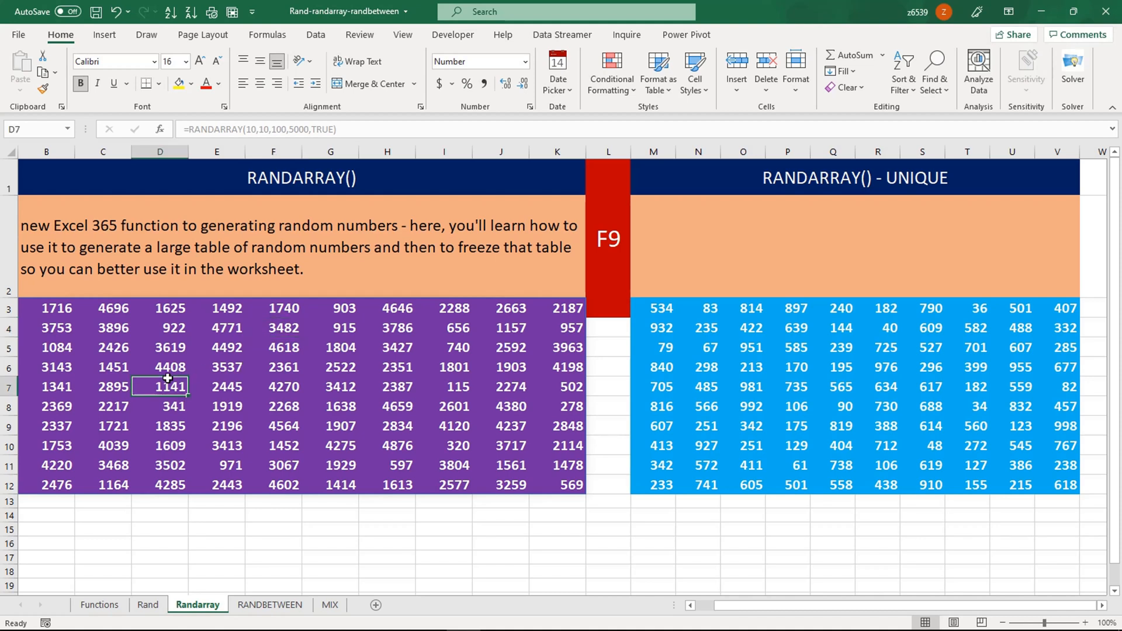
- Select the whole table B3:K12 starting from B3 and delete the RANDARRAY formula
{"action": "left_click", "coordinate": [118, 347]}
{"action": "left_click", "coordinate": [67, 310]}
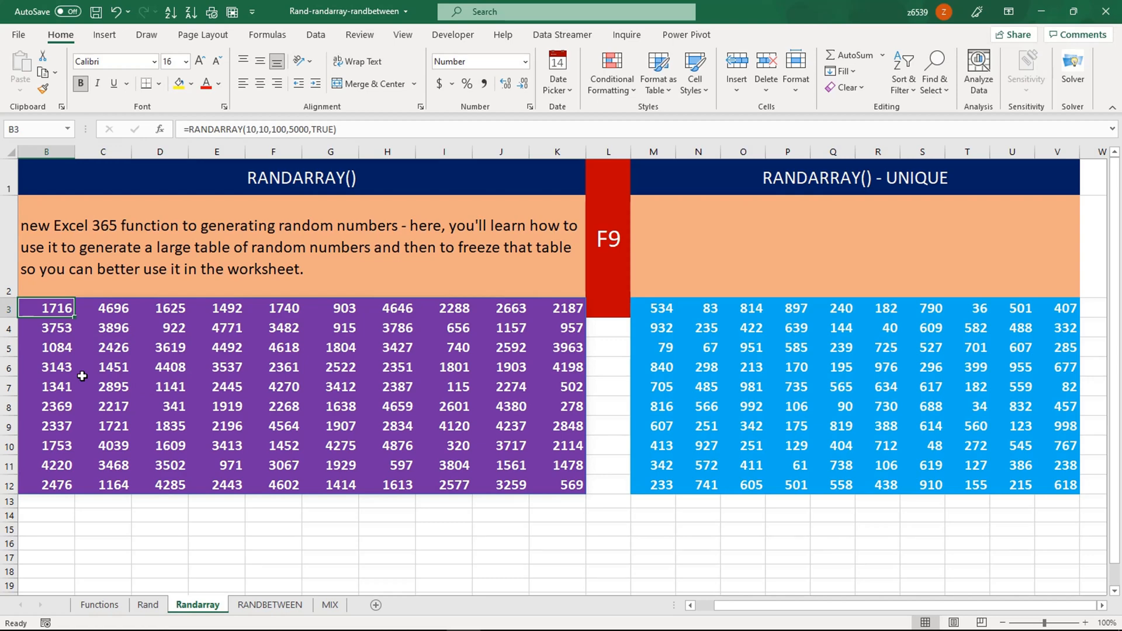
{"action": "key", "text": "ctrl+shift+Down"}
{"action": "key", "text": "ctrl+shift+Right"}
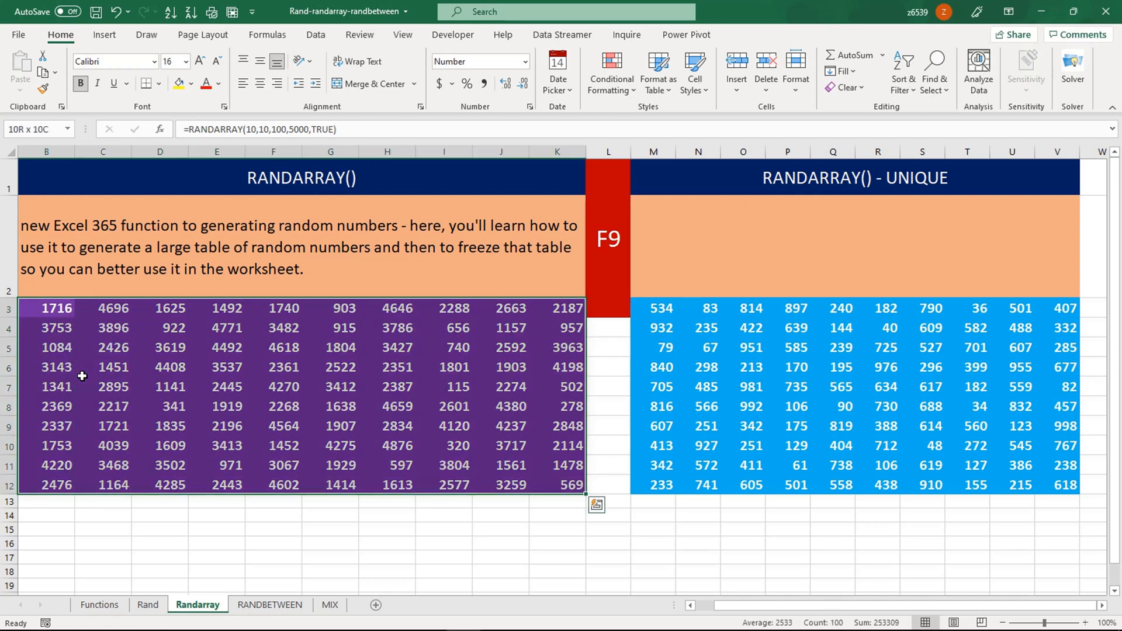
{"action": "key", "text": "Delete"}
{"action": "key", "text": "Left"}
{"action": "key", "text": "Right"}
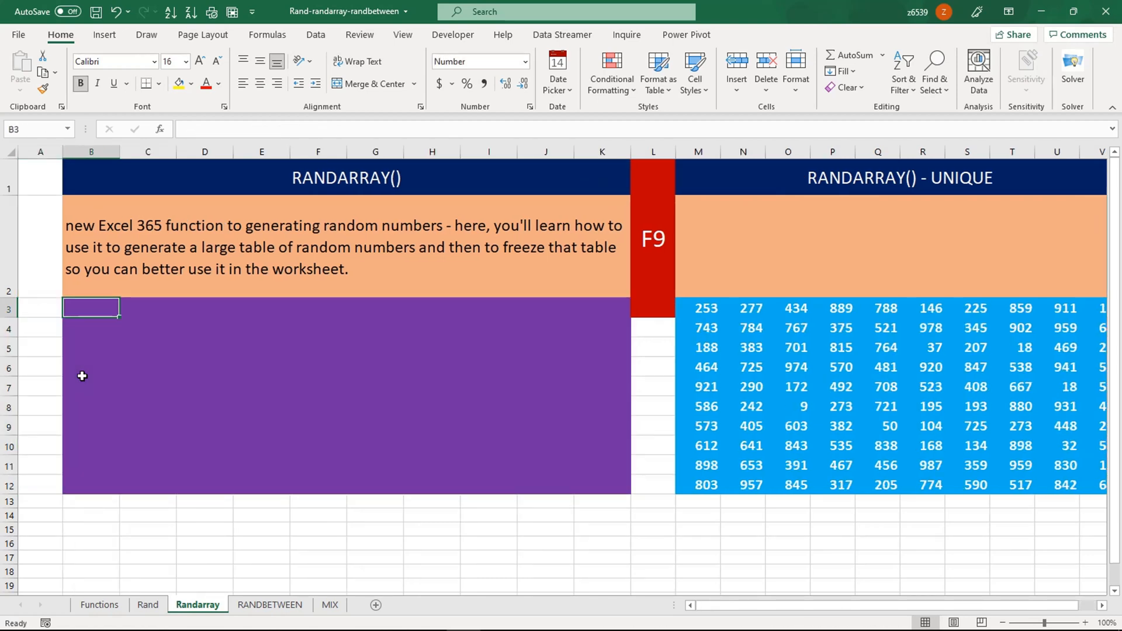
- Enter =RANDARRAY(10,10,5000,10000,TRUE) in B3 to spill a 10×10 table of integers
{"action": "type", "text": "=rand"}
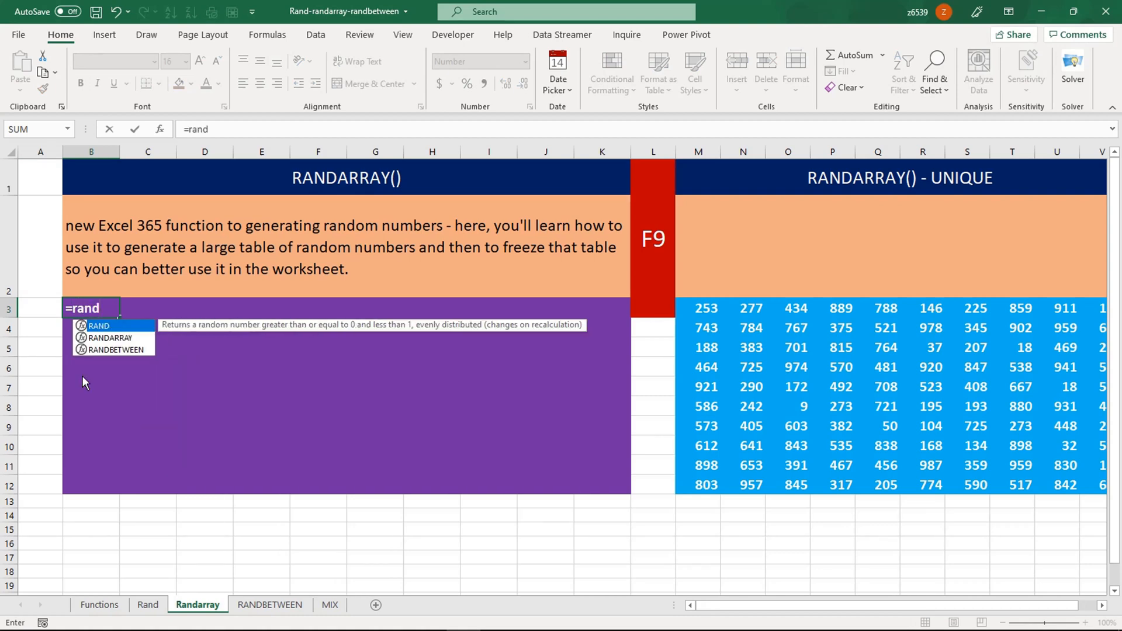
{"action": "key", "text": "Down"}
{"action": "key", "text": "Tab"}
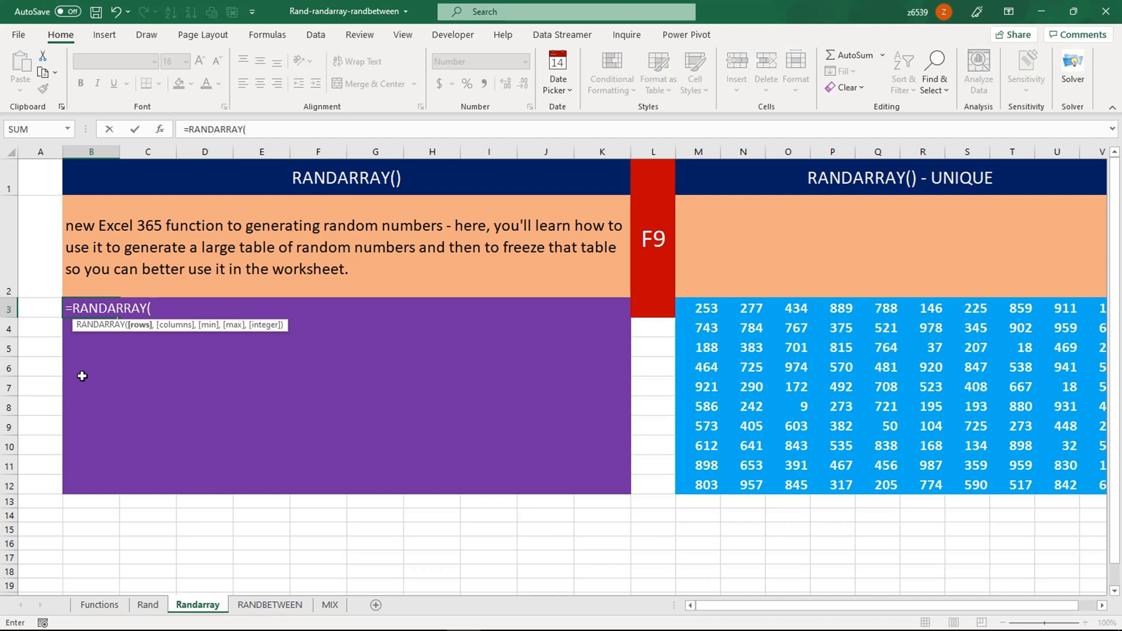
{"action": "type", "text": "10,10"}
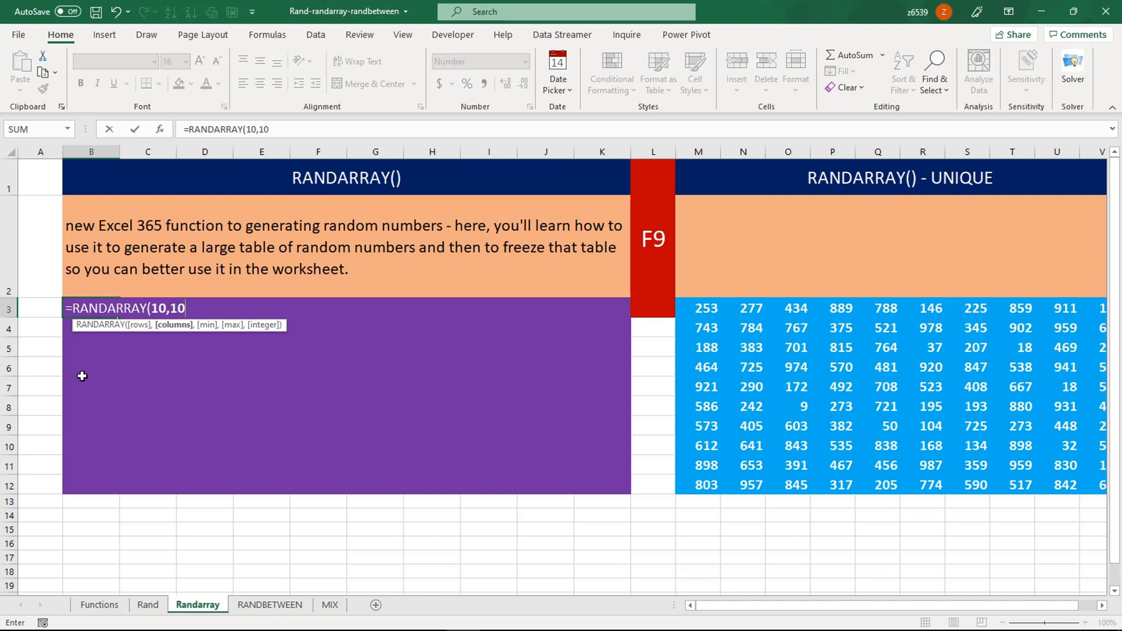
{"action": "type", "text": ",5000"}
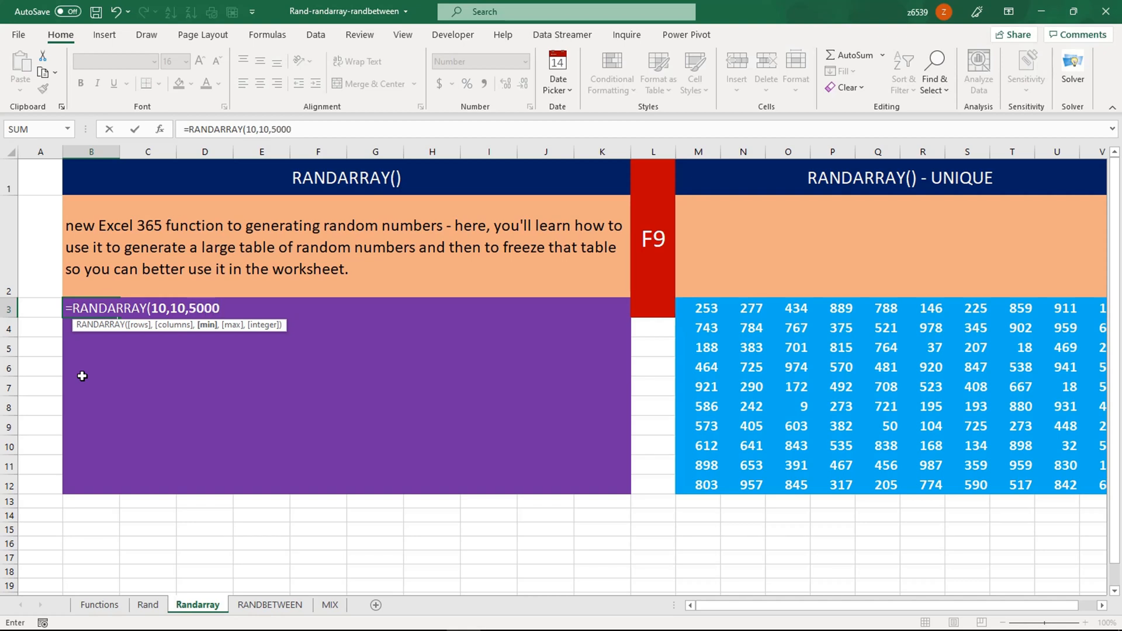
{"action": "type", "text": ",10000"}
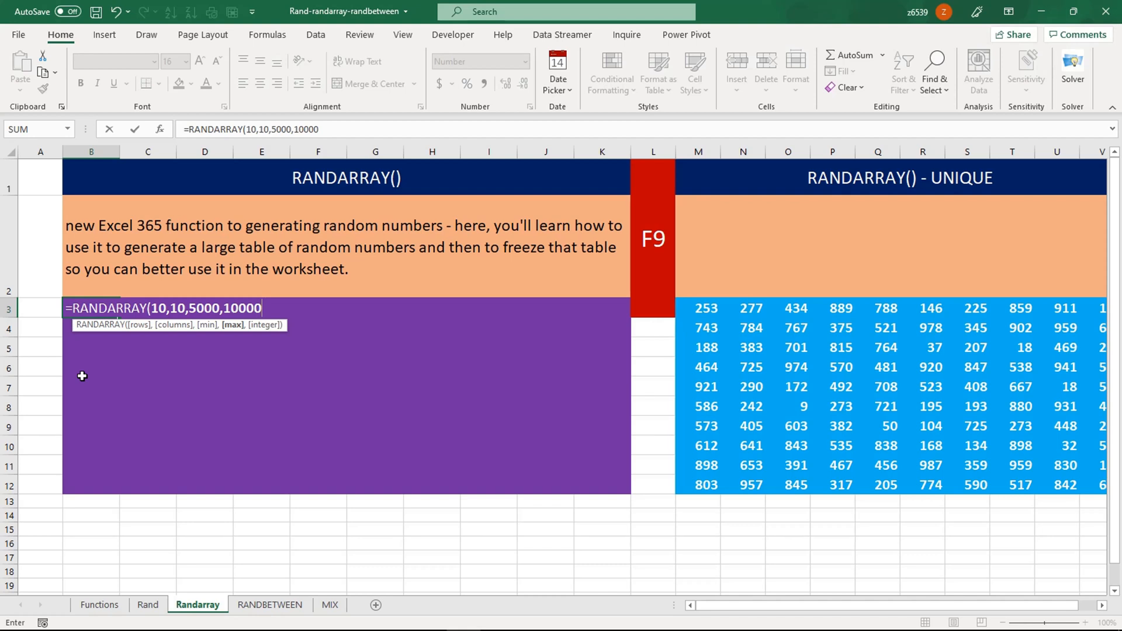
{"action": "type", "text": ")"}
{"action": "key", "text": "BackSpace"}
{"action": "type", "text": ","}
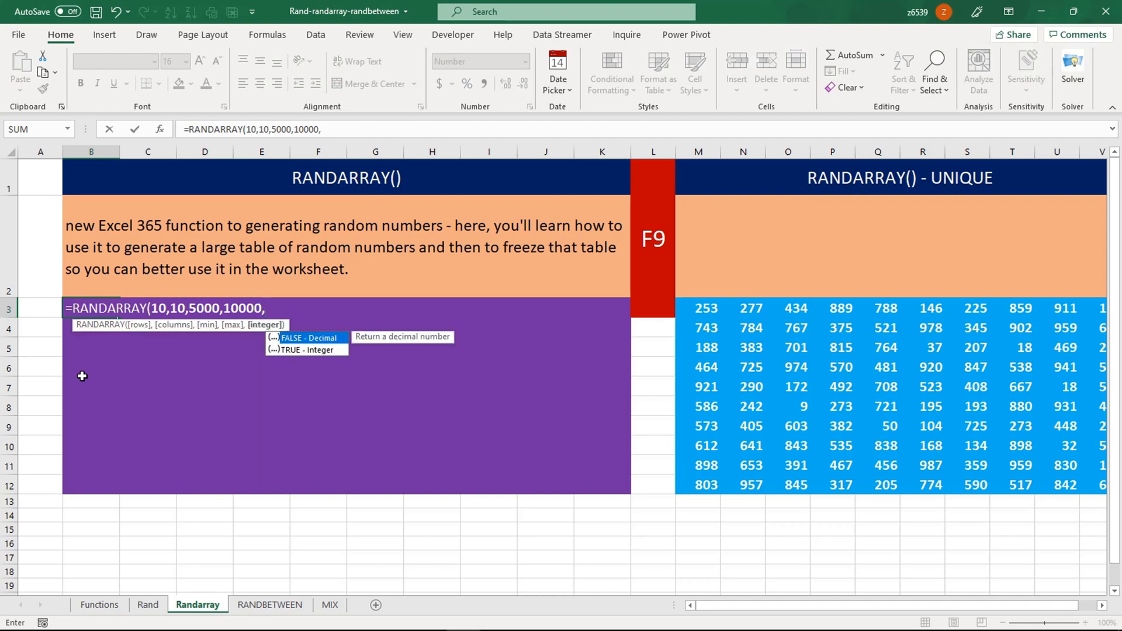
{"action": "left_click", "coordinate": [312, 351]}
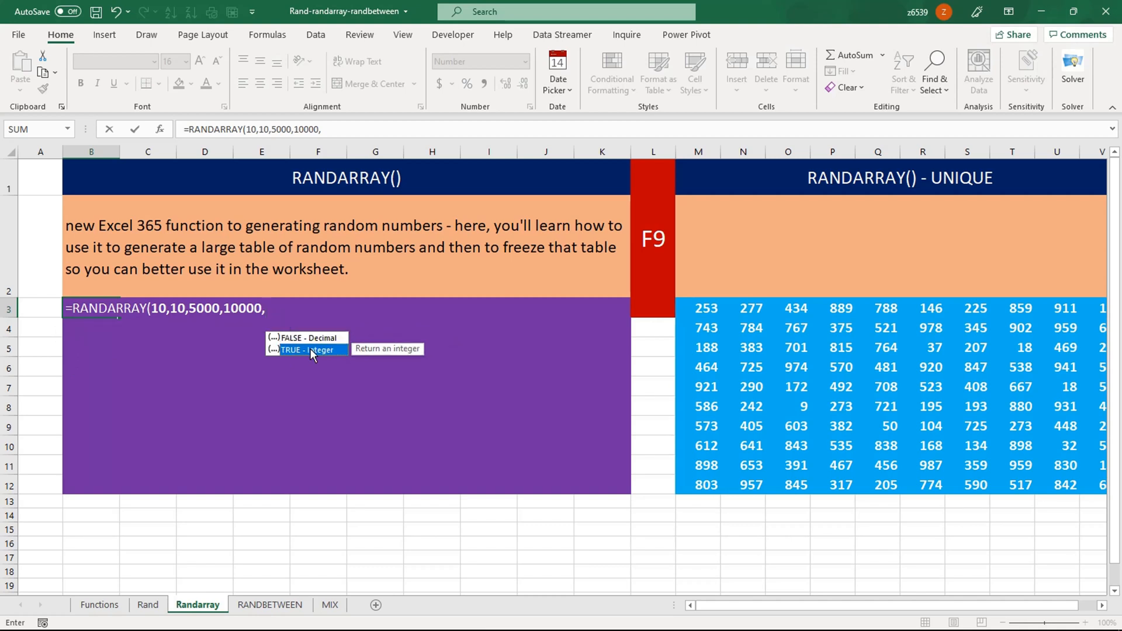
{"action": "double_click", "coordinate": [310, 350]}
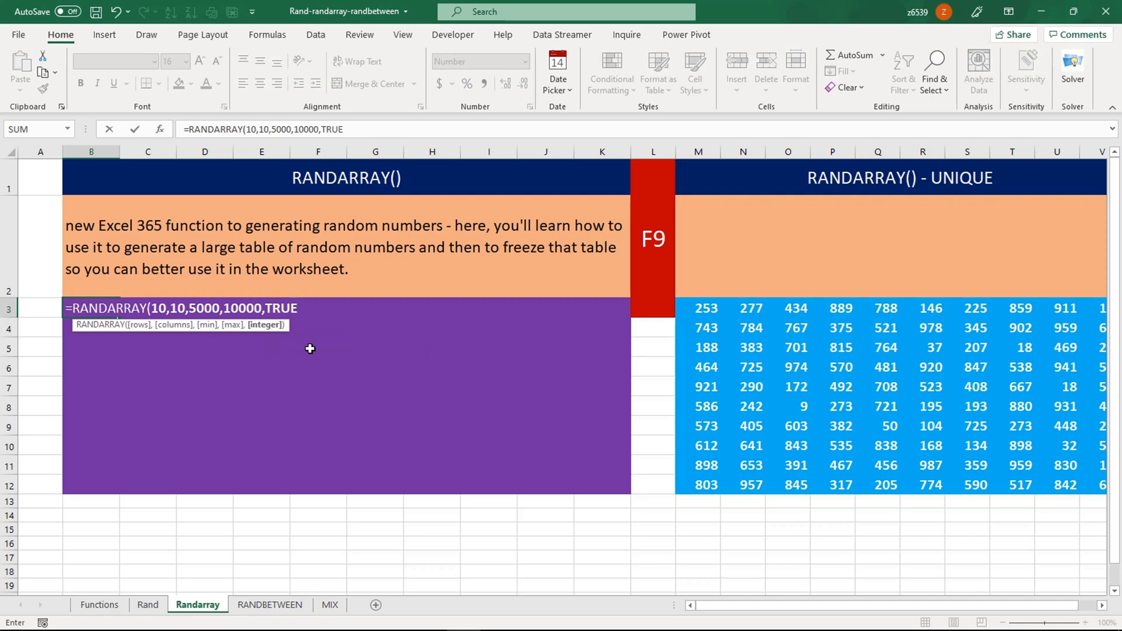
{"action": "type", "text": ")"}
{"action": "key", "text": "Return"}
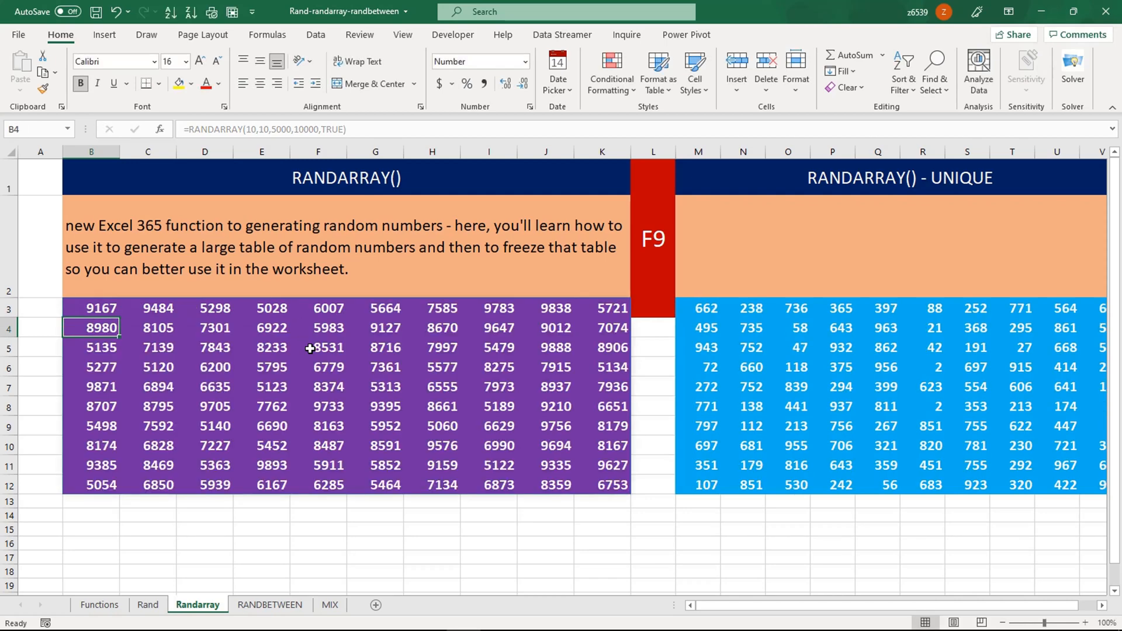
- Inspect cells of the spilled table and regenerate the random integers with F9 twice
{"action": "left_click", "coordinate": [360, 384]}
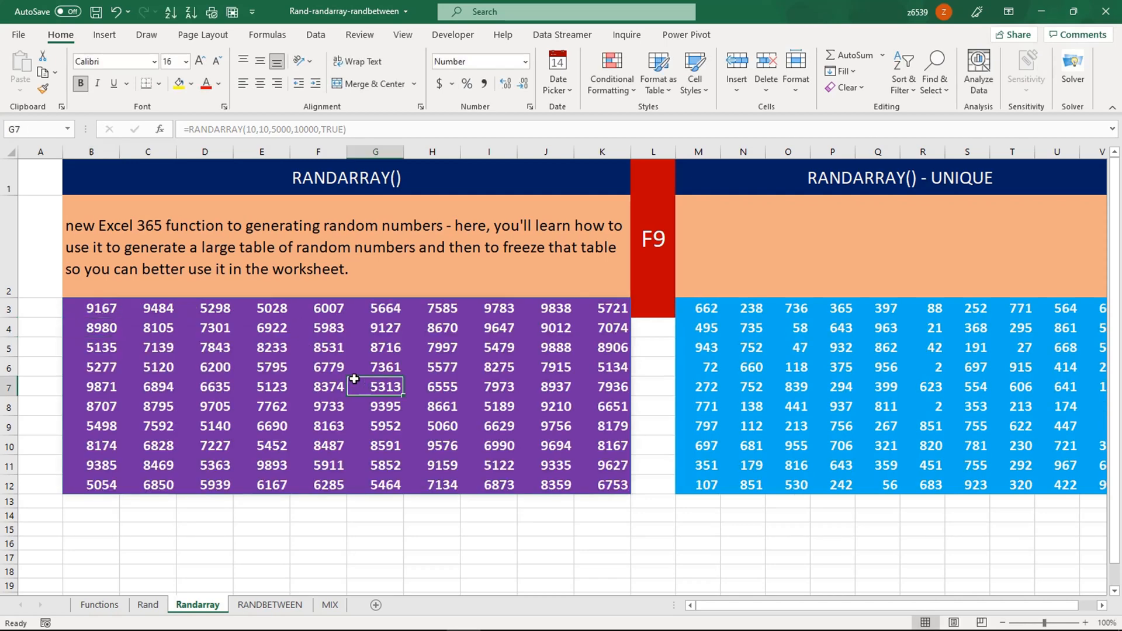
{"action": "left_click", "coordinate": [188, 367]}
{"action": "left_click", "coordinate": [306, 315]}
{"action": "left_click", "coordinate": [280, 349]}
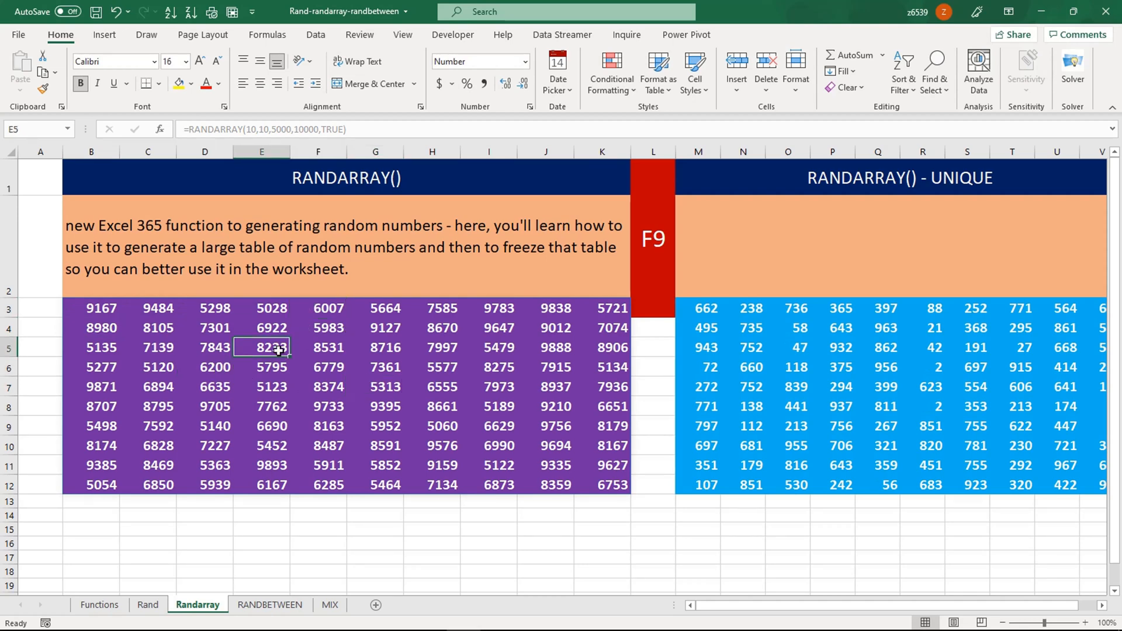
{"action": "key", "text": "F9"}
{"action": "key", "text": "F9"}
{"action": "key", "text": "F9"}
{"action": "key", "text": "F9"}
{"action": "key", "text": "F9"}
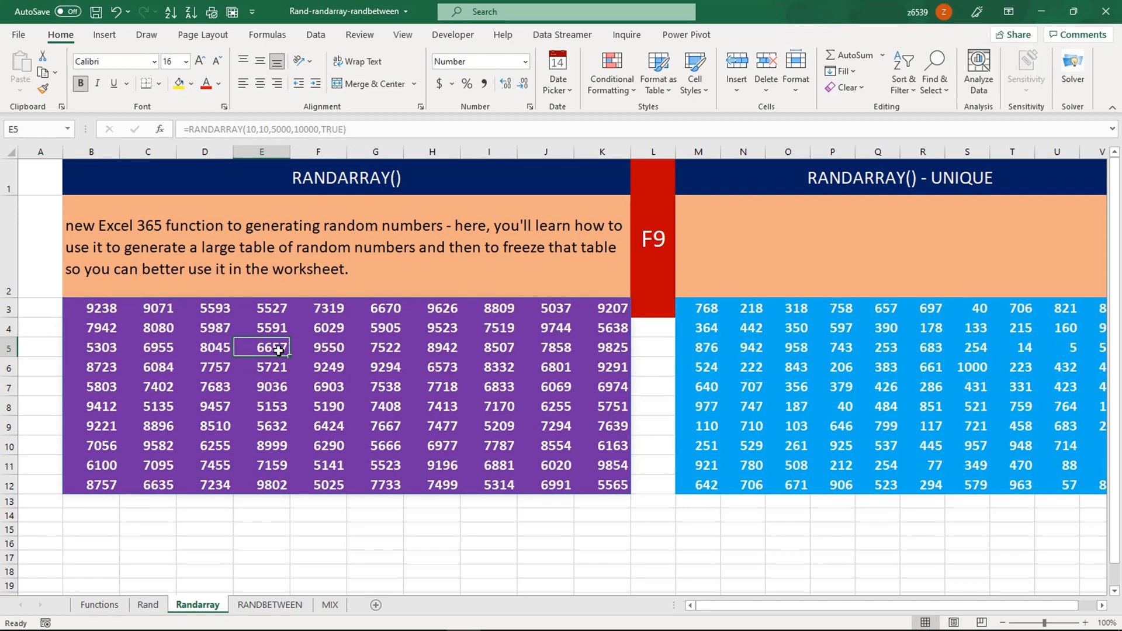
{"action": "key", "text": "F9"}
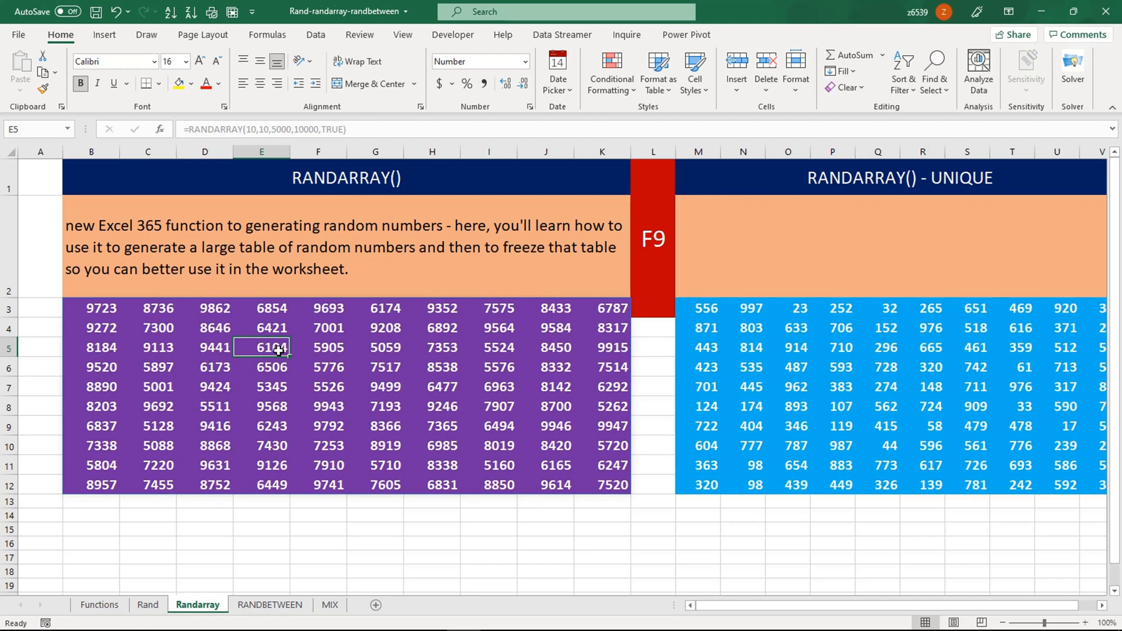
- Review the UNIQUE formula in M3 and the RANDARRAY formula in the purple table
{"action": "left_click", "coordinate": [704, 308]}
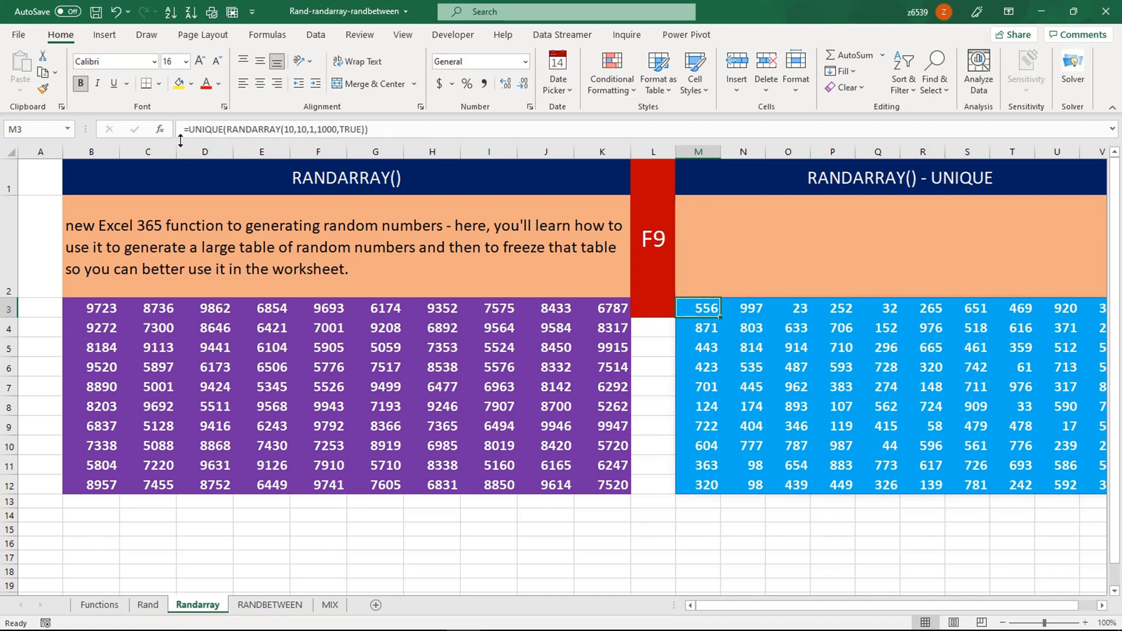
{"action": "left_click", "coordinate": [497, 367]}
{"action": "left_click_drag", "start_coordinate": [99, 312], "coordinate": [584, 484]}
{"action": "left_click", "coordinate": [429, 481]}
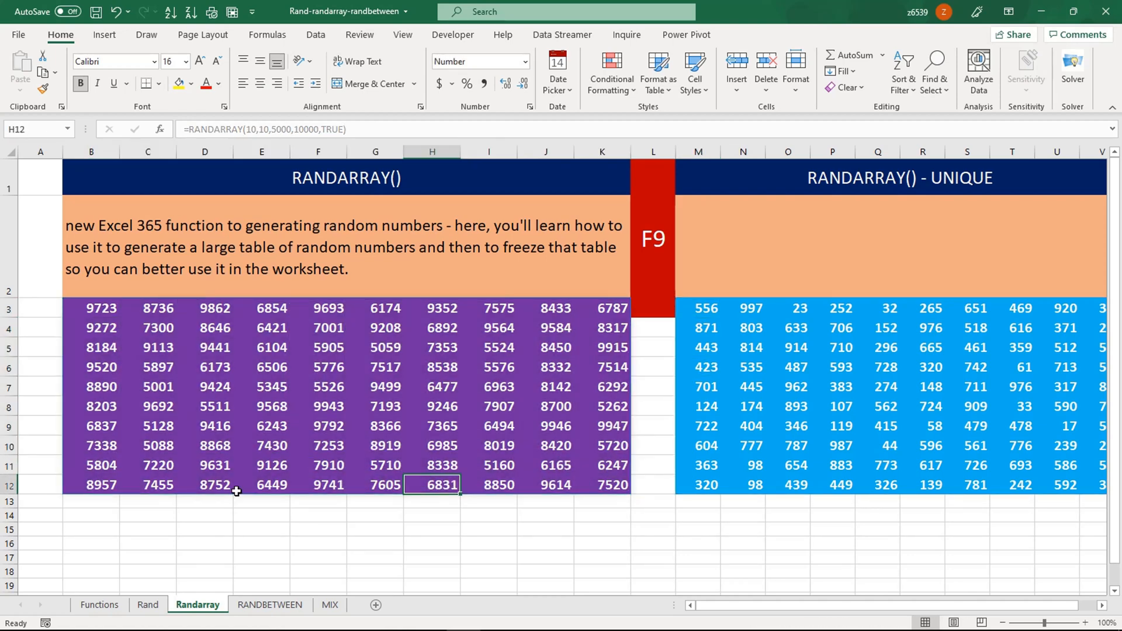
- Extend the table's last-row purple formatting down to row 31
{"action": "left_click_drag", "start_coordinate": [88, 488], "coordinate": [594, 490]}
{"action": "scroll", "coordinate": [594, 491], "scroll_direction": "down", "scroll_amount": 3}
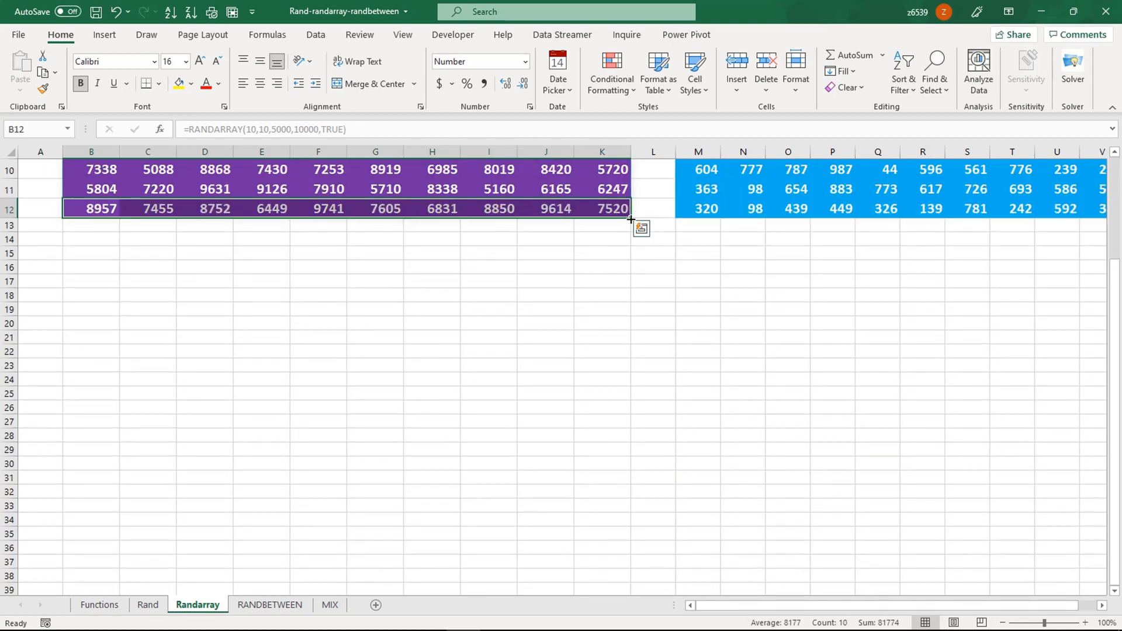
{"action": "left_click_drag", "start_coordinate": [630, 217], "coordinate": [633, 489]}
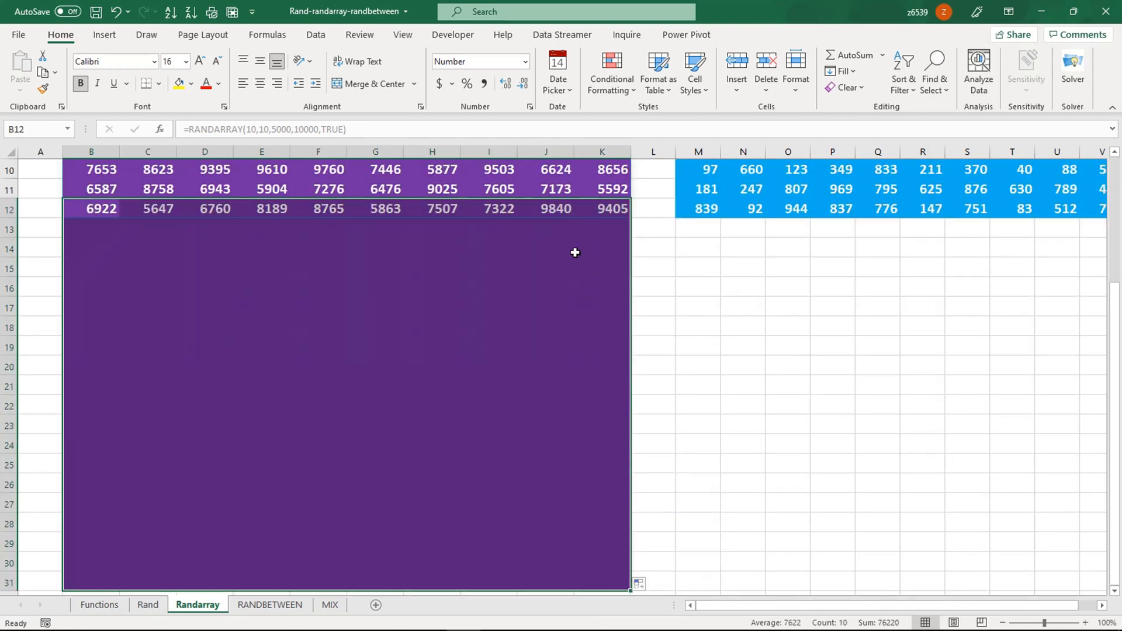
{"action": "left_click", "coordinate": [591, 208]}
- Return to the top of the table and select B3 with the RANDARRAY formula
{"action": "left_click", "coordinate": [90, 201]}
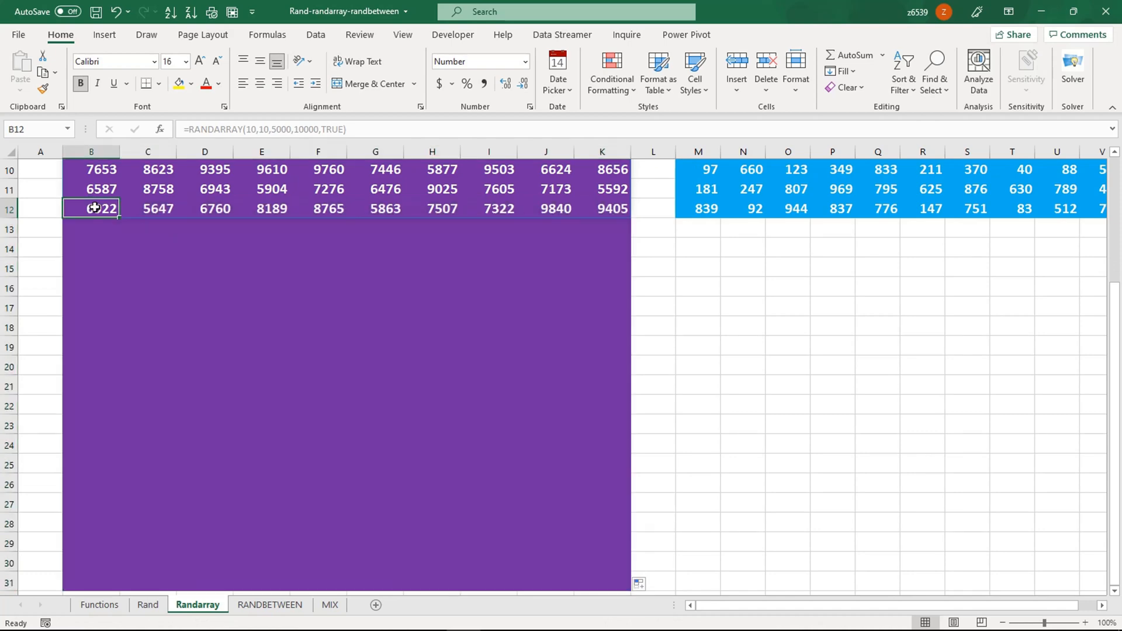
{"action": "scroll", "coordinate": [228, 306], "scroll_direction": "up", "scroll_amount": 3}
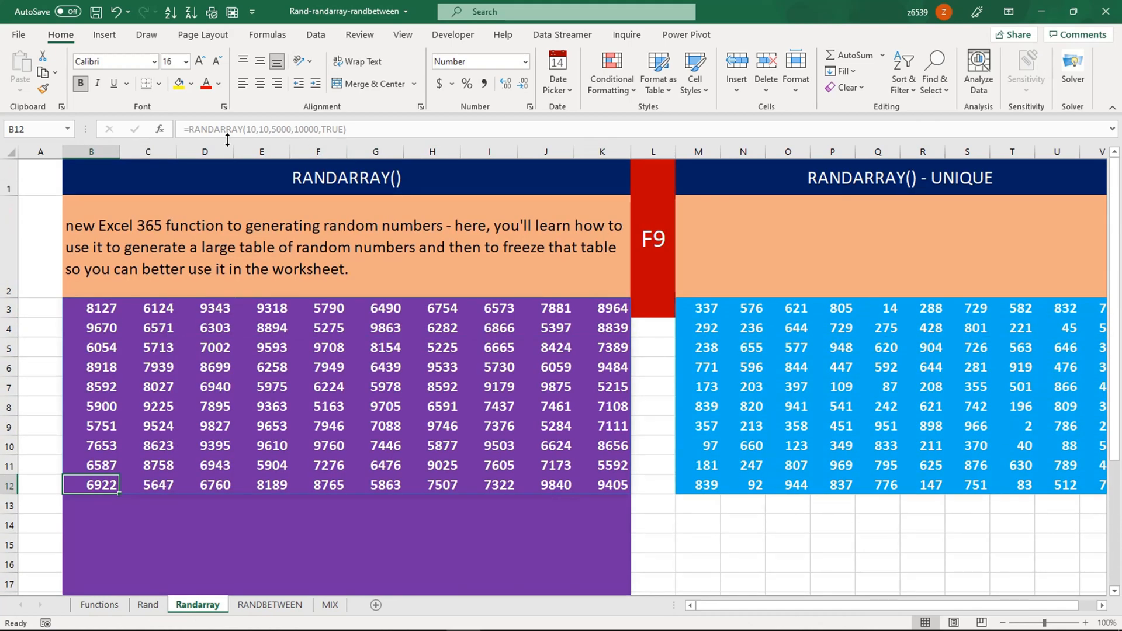
{"action": "left_click", "coordinate": [226, 349]}
{"action": "left_click", "coordinate": [108, 308]}
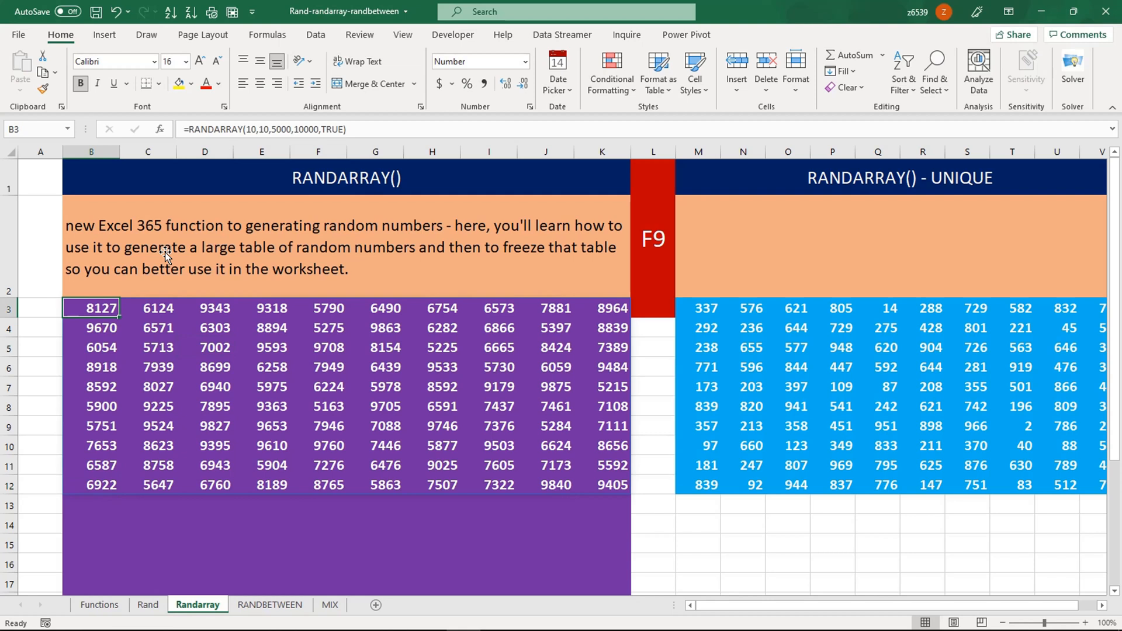
- Change B3's RANDARRAY rows argument from 10 to 50
{"action": "left_click", "coordinate": [250, 129]}
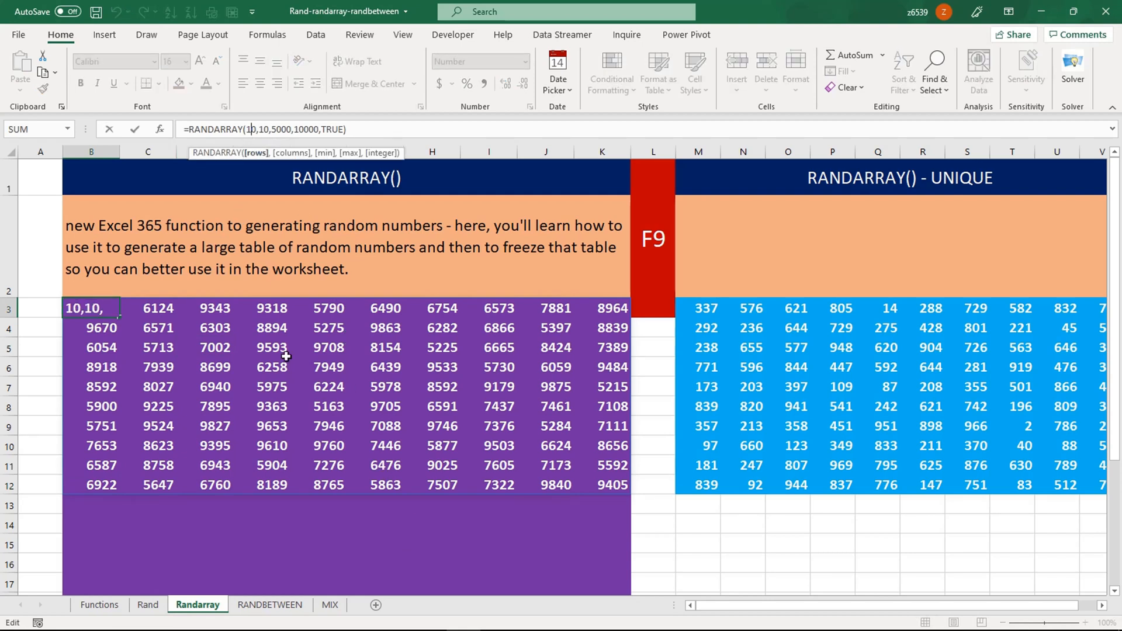
{"action": "key", "text": "BackSpace"}
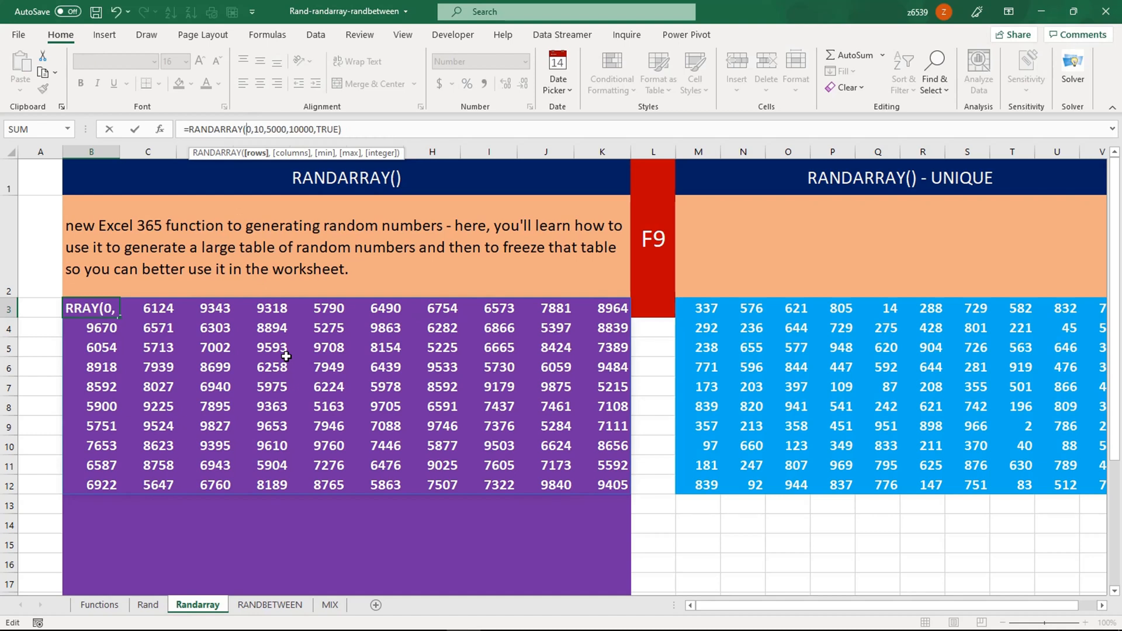
{"action": "type", "text": "50"}
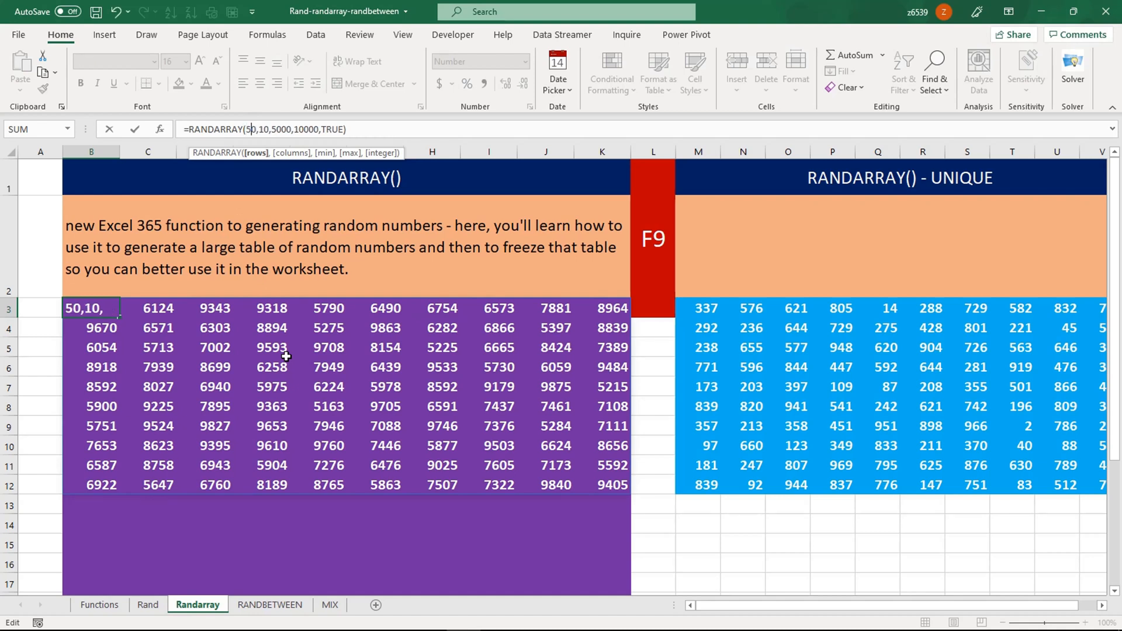
{"action": "key", "text": "Delete"}
{"action": "key", "text": "Right"}
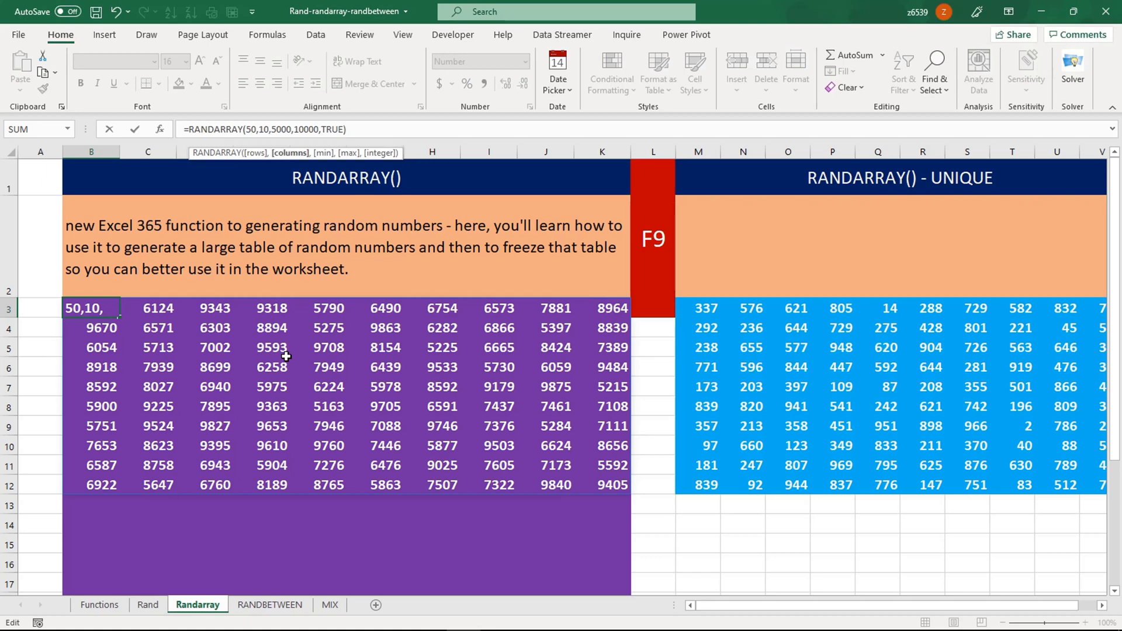
{"action": "key", "text": "Return"}
- Copy B31's purple formatting with Format Painter onto the new rows 32–52
{"action": "scroll", "coordinate": [312, 420], "scroll_direction": "down", "scroll_amount": 9}
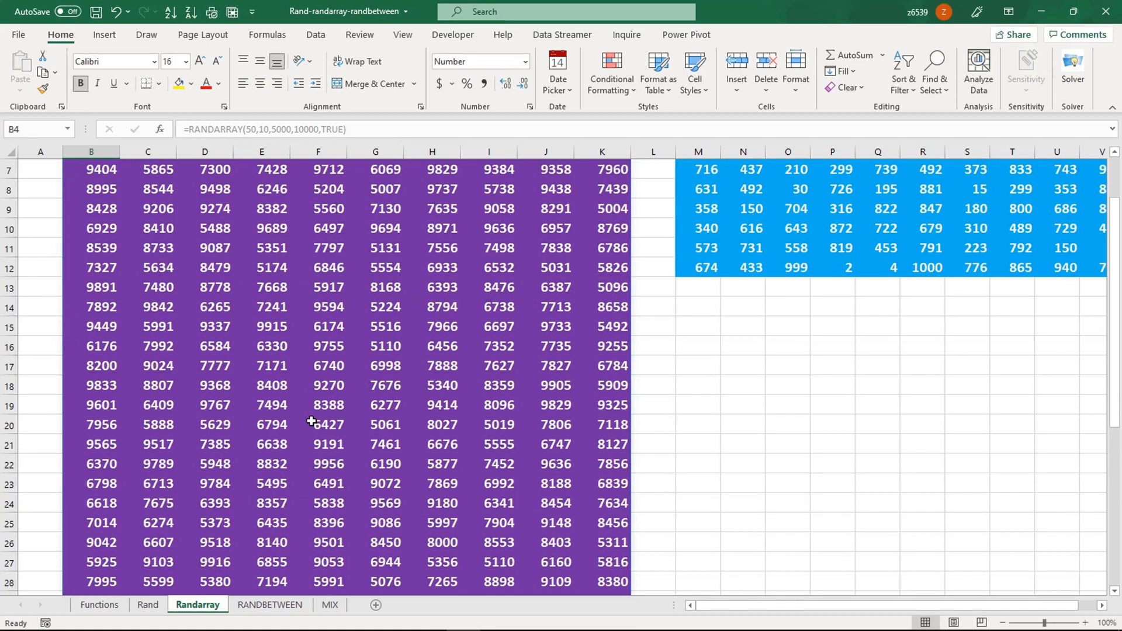
{"action": "left_click", "coordinate": [97, 227]}
{"action": "left_click", "coordinate": [43, 89]}
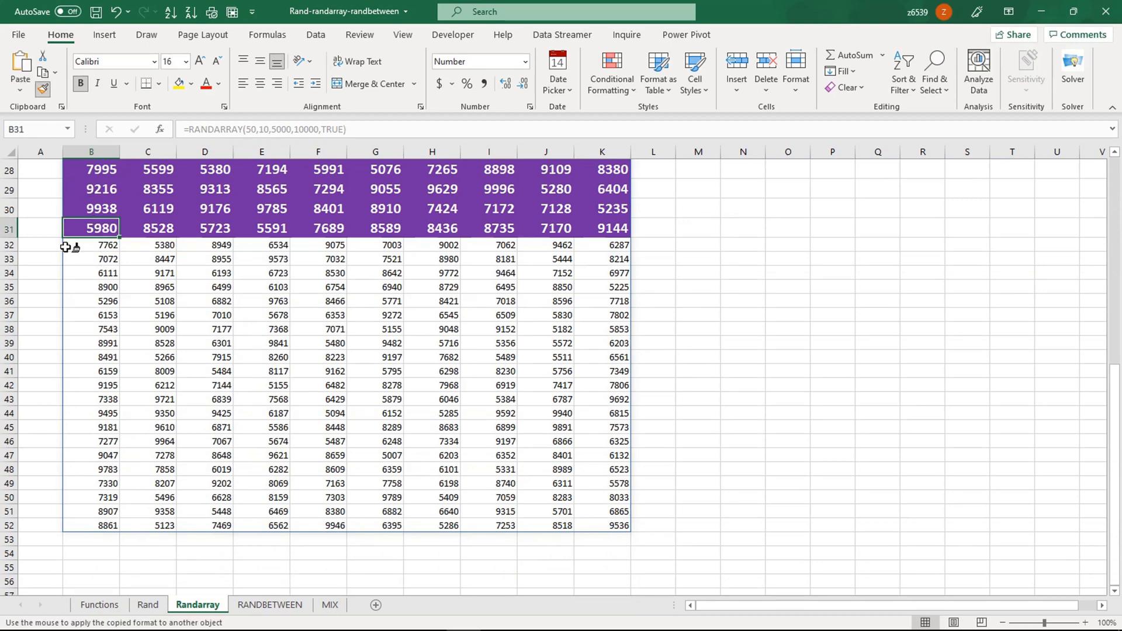
{"action": "mouse_move", "coordinate": [76, 246]}
{"action": "left_mouse_down"}
{"action": "mouse_move", "coordinate": [610, 535]}
{"action": "mouse_move", "coordinate": [621, 518]}
{"action": "left_mouse_up"}
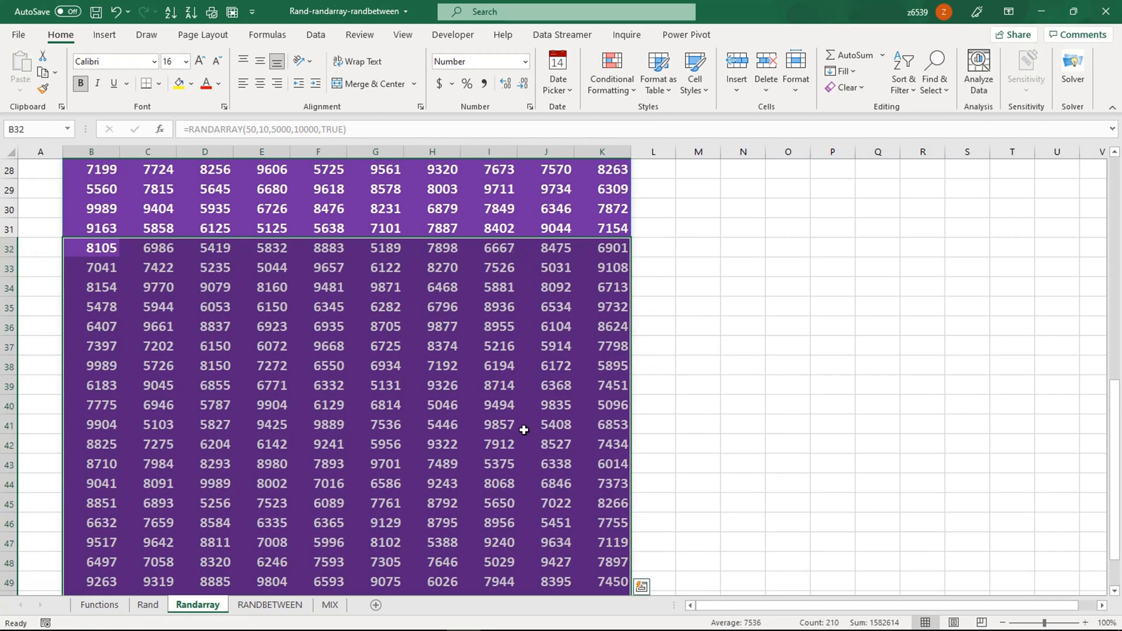
{"action": "scroll", "coordinate": [523, 429], "scroll_direction": "up", "scroll_amount": 9}
{"action": "left_click", "coordinate": [436, 373]}
- Go to the RANDBETWEEN sheet
{"action": "scroll", "coordinate": [435, 392], "scroll_direction": "down", "scroll_amount": 6}
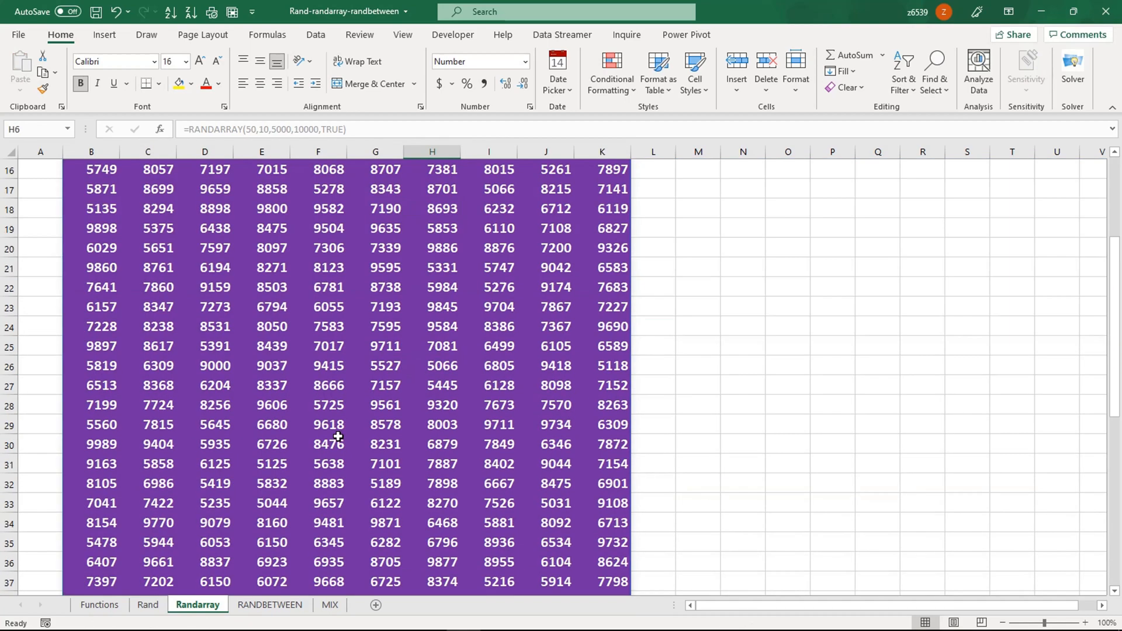
{"action": "scroll", "coordinate": [297, 427], "scroll_direction": "up", "scroll_amount": 6}
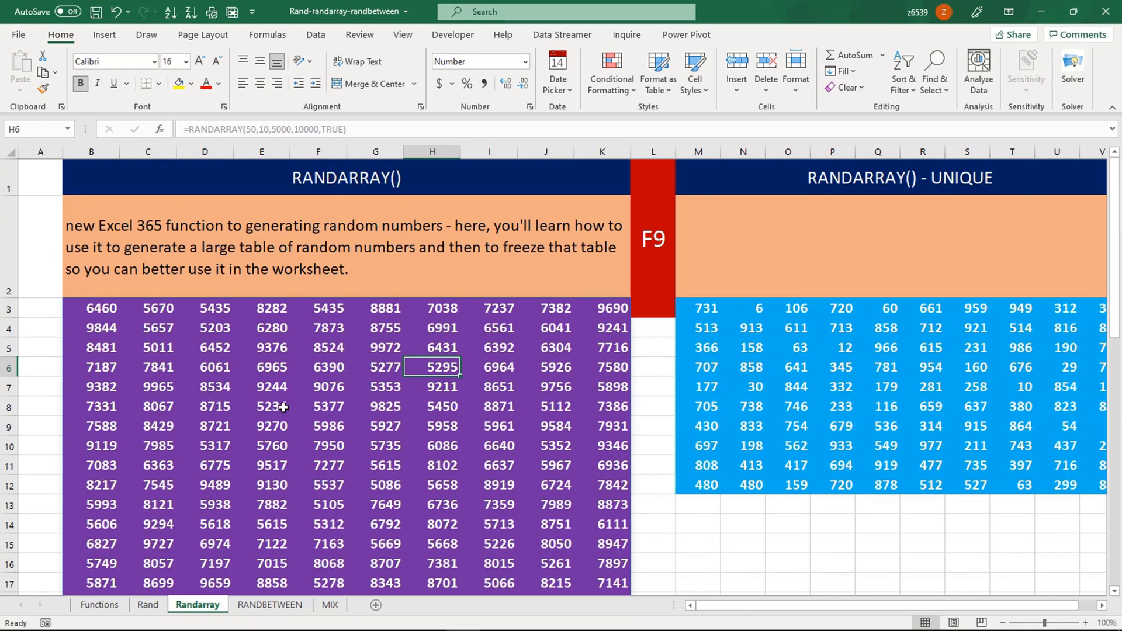
{"action": "left_click", "coordinate": [269, 604]}
{"action": "left_click", "coordinate": [325, 387]}
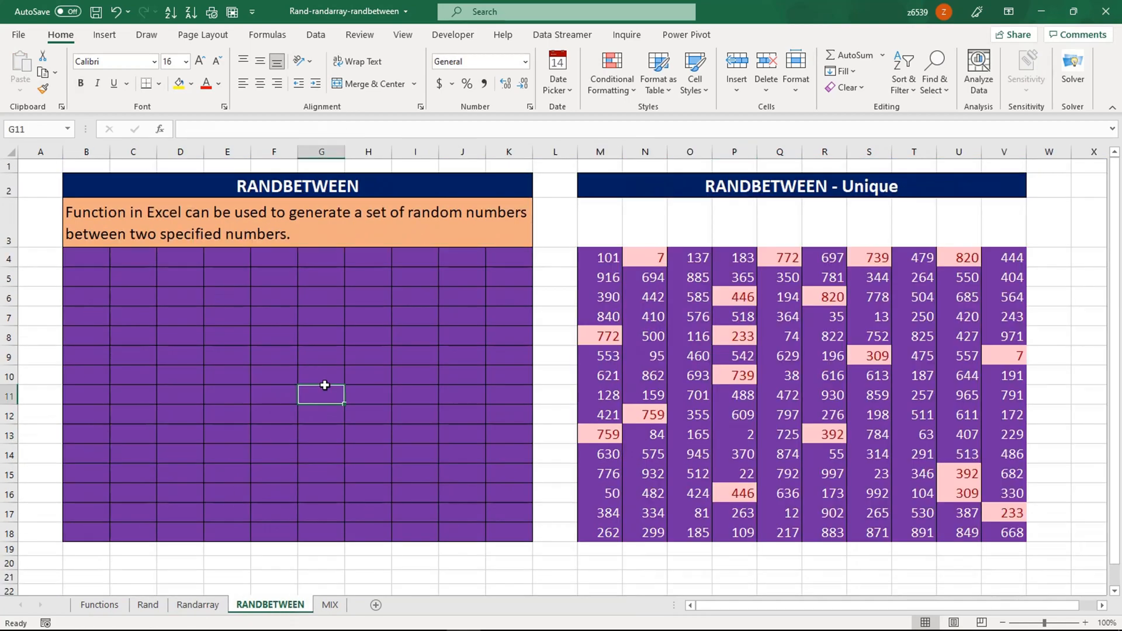
- Enter =RANDBETWEEN(1,1000) in B4, the first cell of the purple grid
{"action": "left_click", "coordinate": [111, 329]}
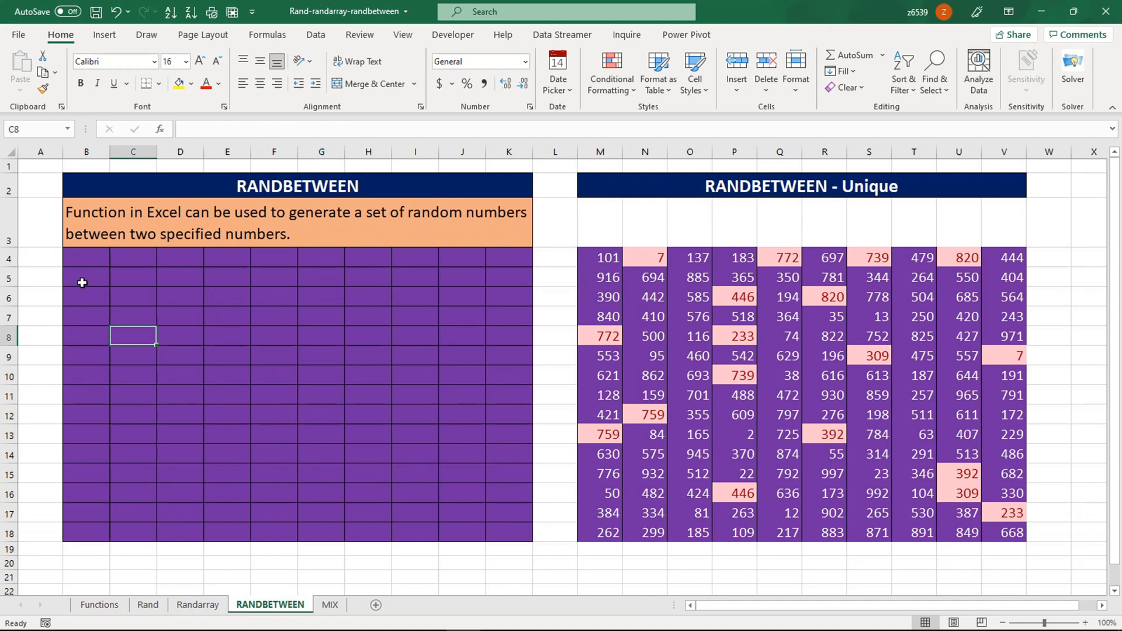
{"action": "left_click", "coordinate": [88, 263]}
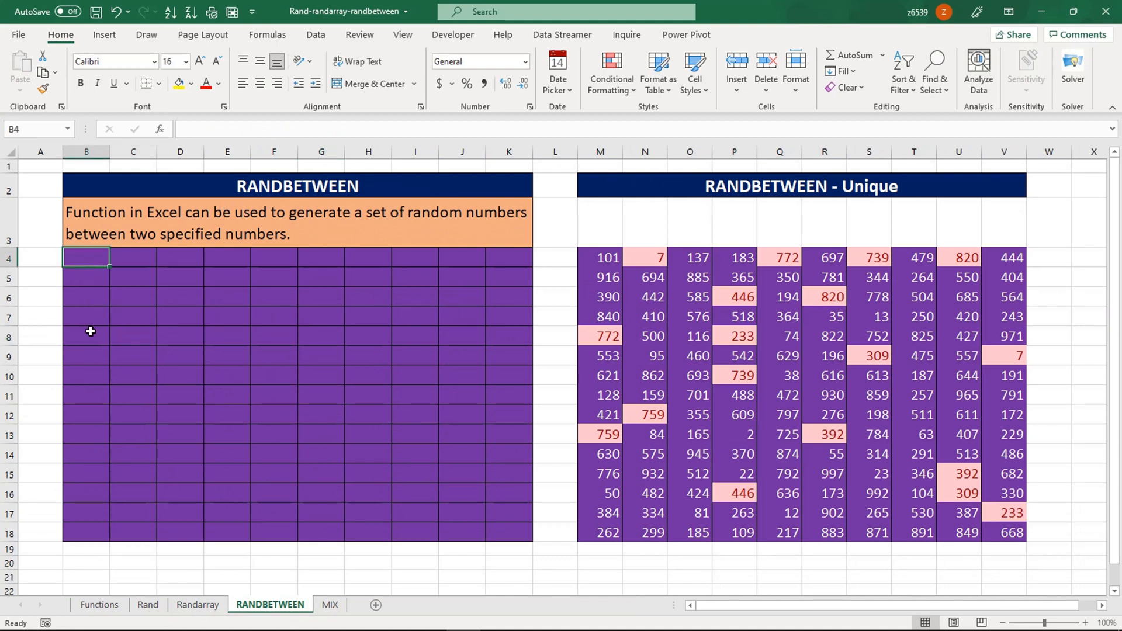
{"action": "type", "text": "=rand"}
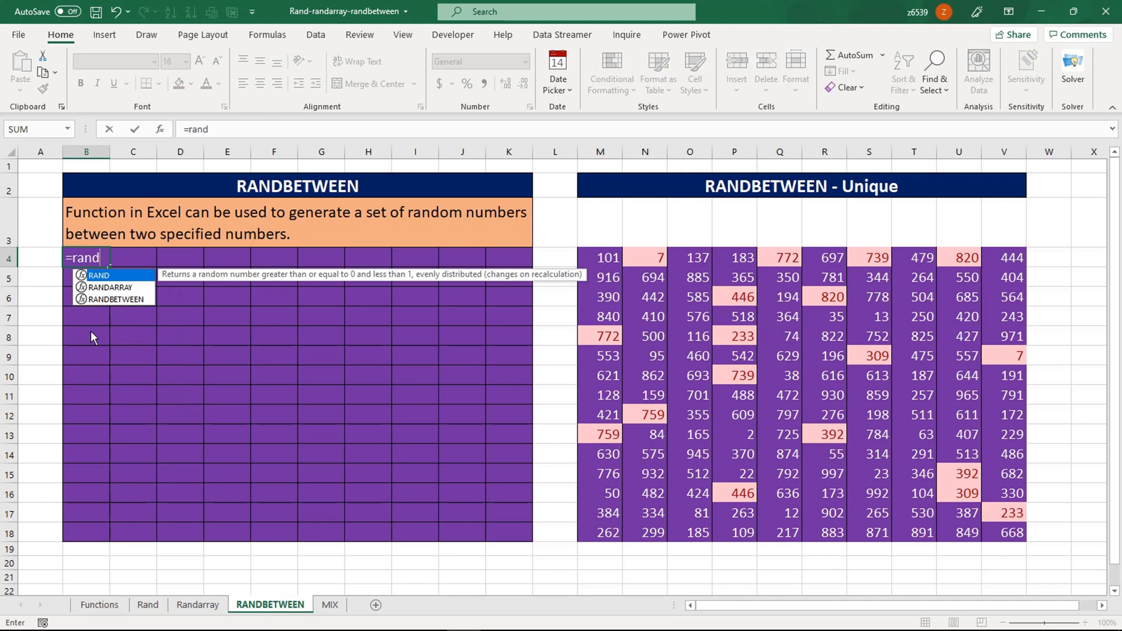
{"action": "key", "text": "Down"}
{"action": "key", "text": "Down"}
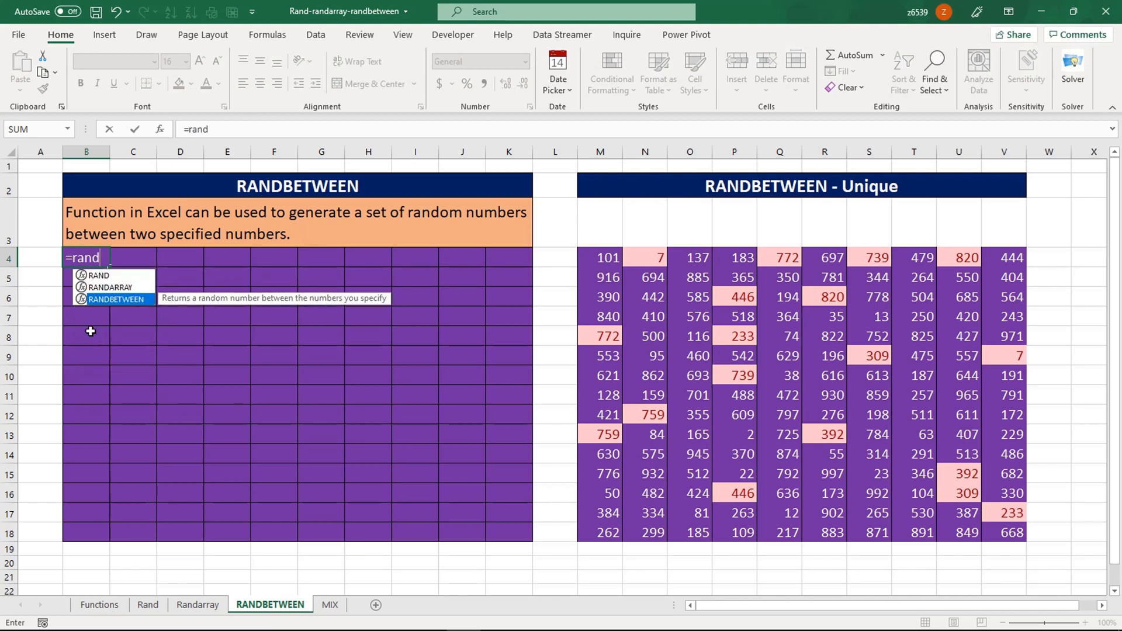
{"action": "key", "text": "Tab"}
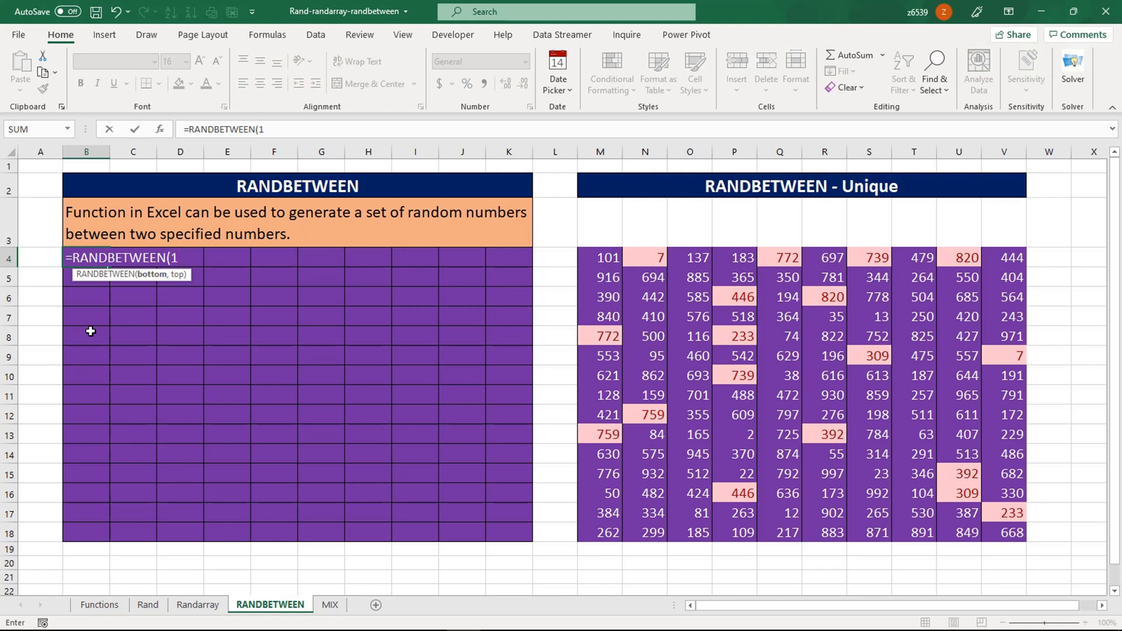
{"action": "type", "text": ",1000)"}
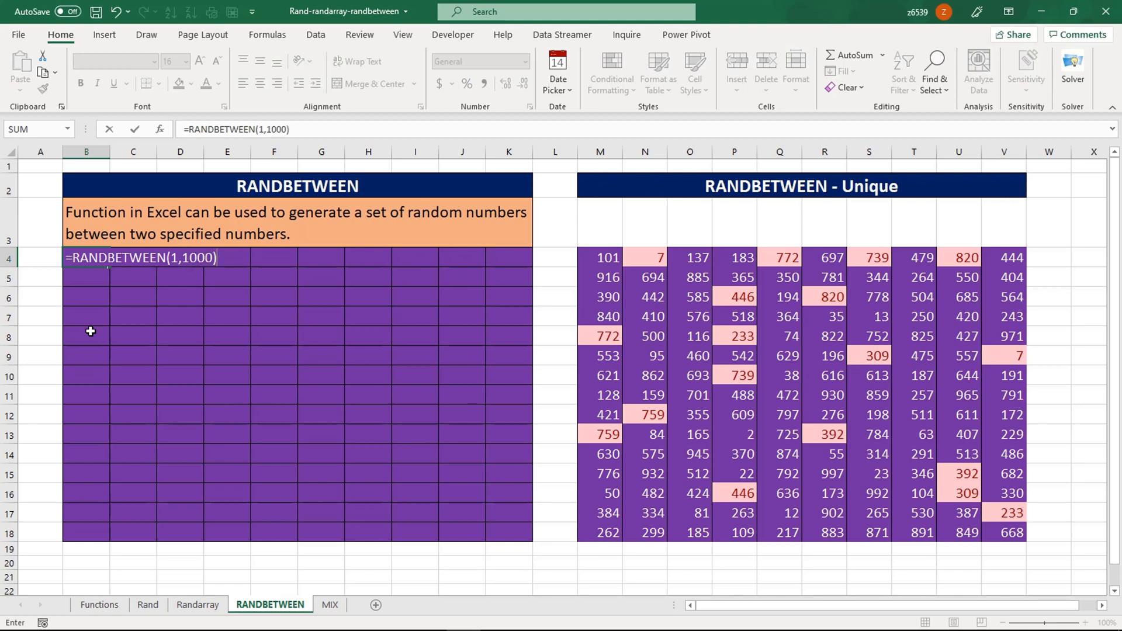
{"action": "key", "text": "Return"}
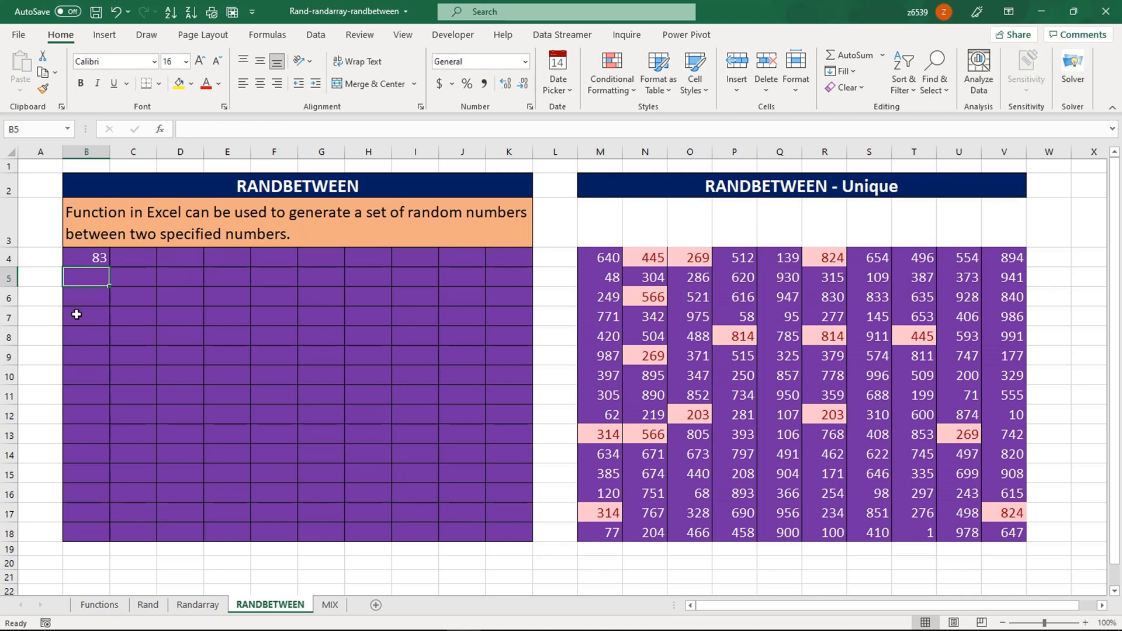
- Fill B4's RANDBETWEEN formula down to B18 and across to K18
{"action": "left_click", "coordinate": [98, 256]}
{"action": "left_click_drag", "start_coordinate": [109, 267], "coordinate": [91, 534]}
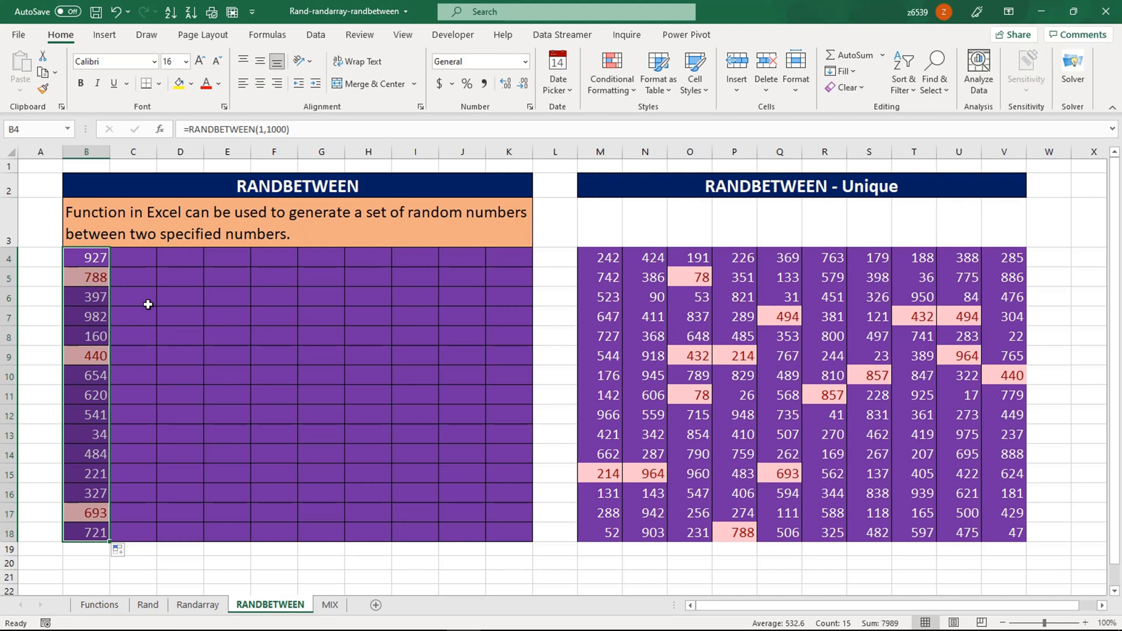
{"action": "left_click", "coordinate": [136, 317]}
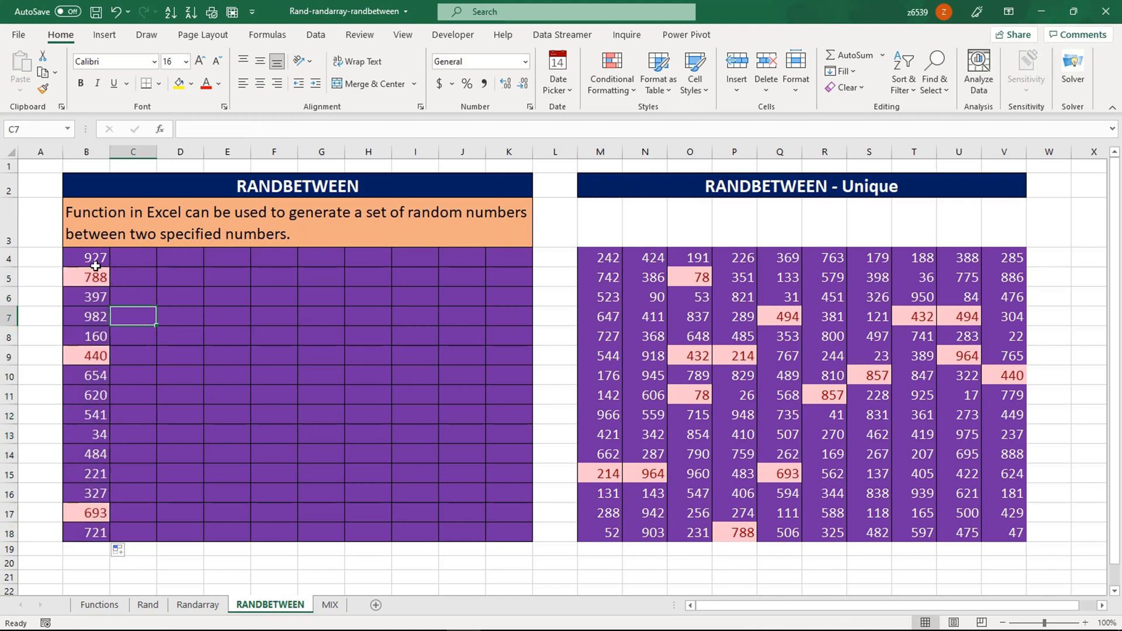
{"action": "left_click_drag", "start_coordinate": [90, 258], "coordinate": [521, 515]}
- Extend the RANDBETWEEN rows from row 18 down to row 34, then go to the MIX sheet
{"action": "left_click_drag", "start_coordinate": [73, 534], "coordinate": [514, 529]}
{"action": "scroll", "coordinate": [514, 529], "scroll_direction": "down", "scroll_amount": 3}
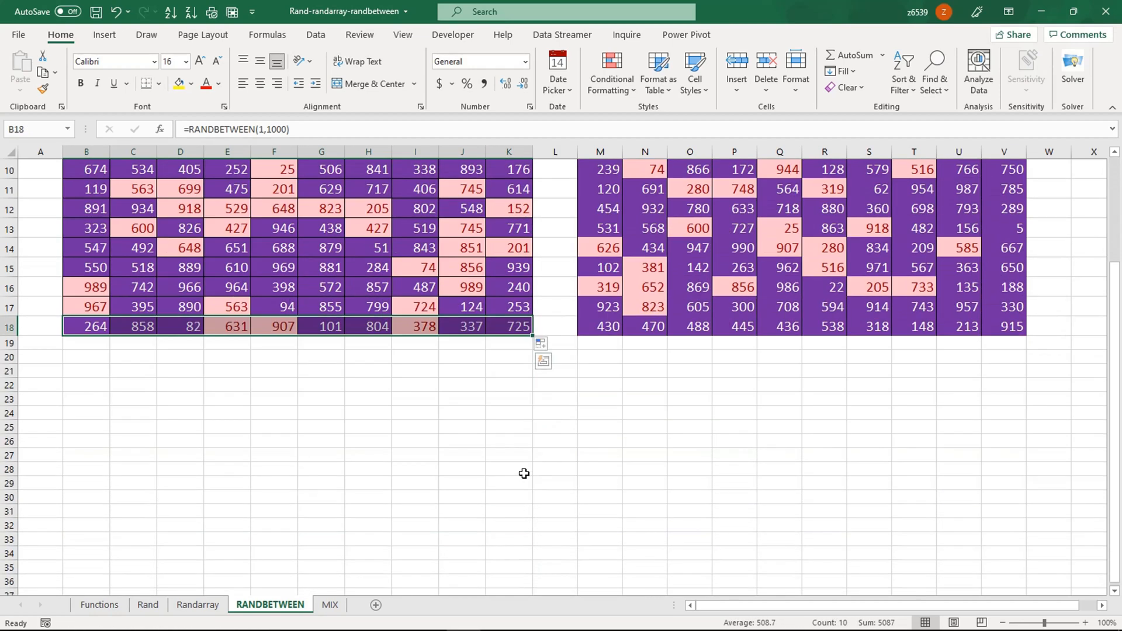
{"action": "left_click_drag", "start_coordinate": [533, 333], "coordinate": [519, 568]}
{"action": "scroll", "coordinate": [487, 461], "scroll_direction": "down", "scroll_amount": 4}
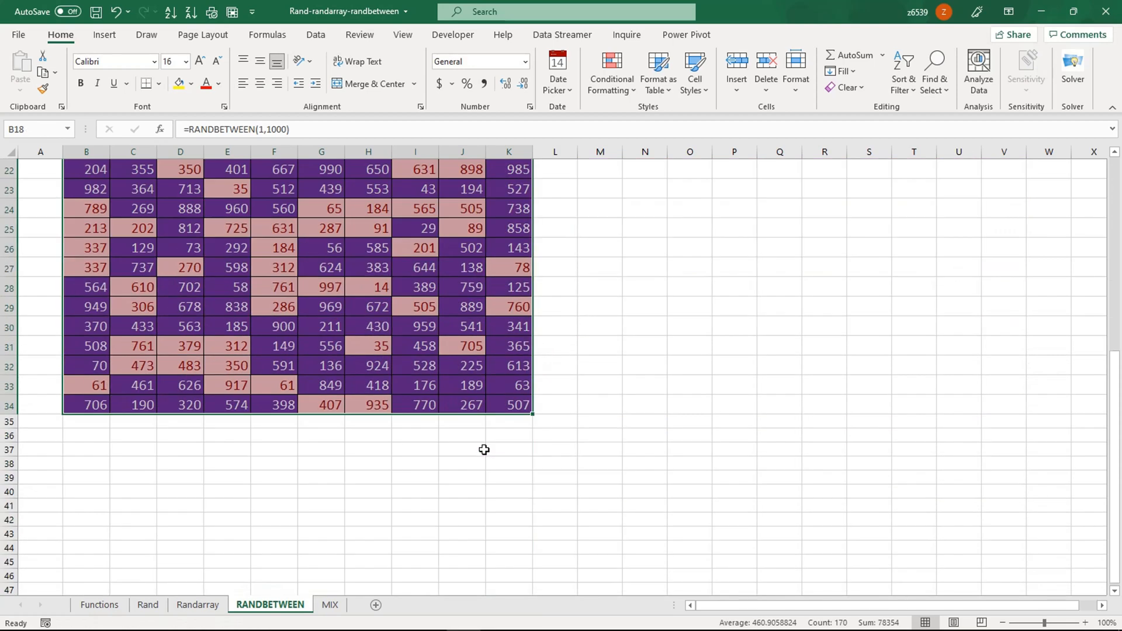
{"action": "left_click", "coordinate": [436, 374]}
{"action": "scroll", "coordinate": [433, 377], "scroll_direction": "up", "scroll_amount": 7}
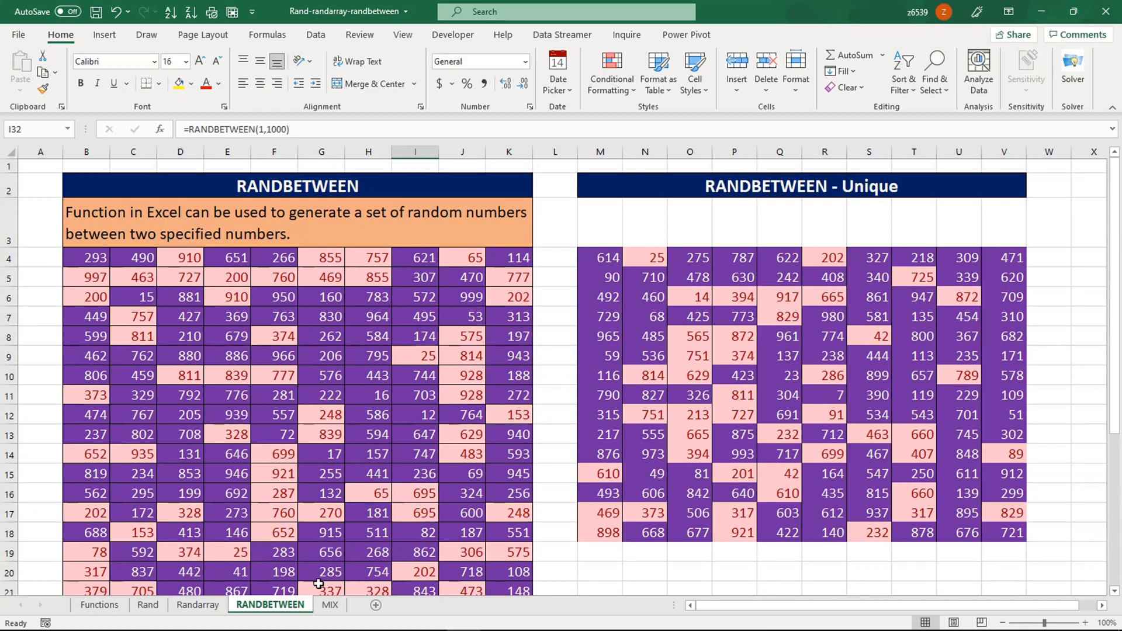
{"action": "left_click", "coordinate": [330, 605]}
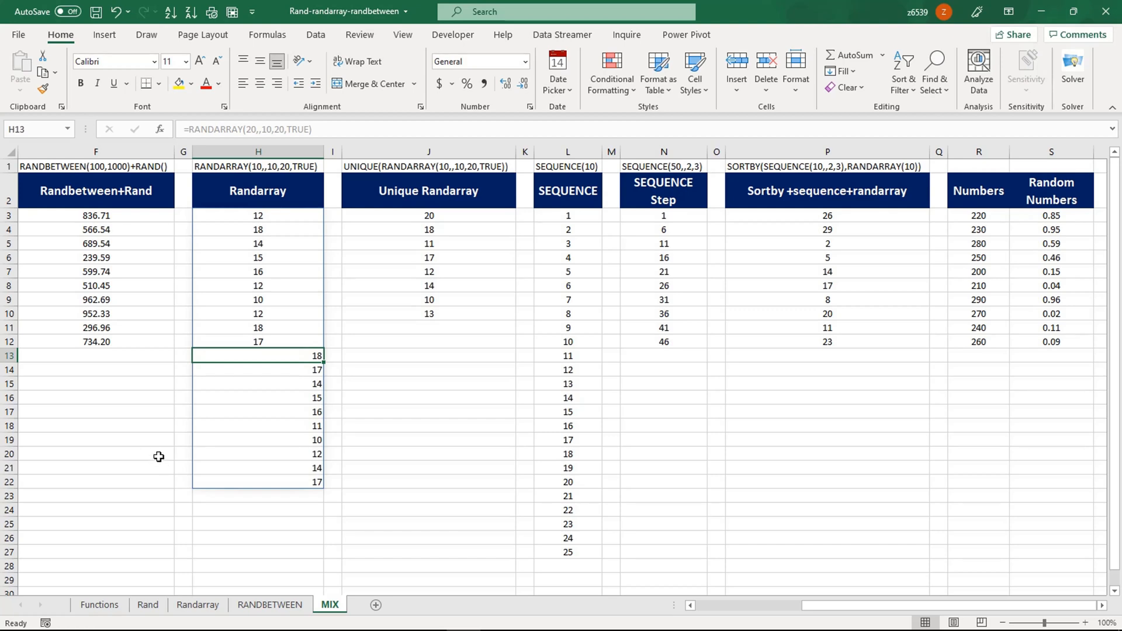
{"action": "left_click", "coordinate": [148, 427]}
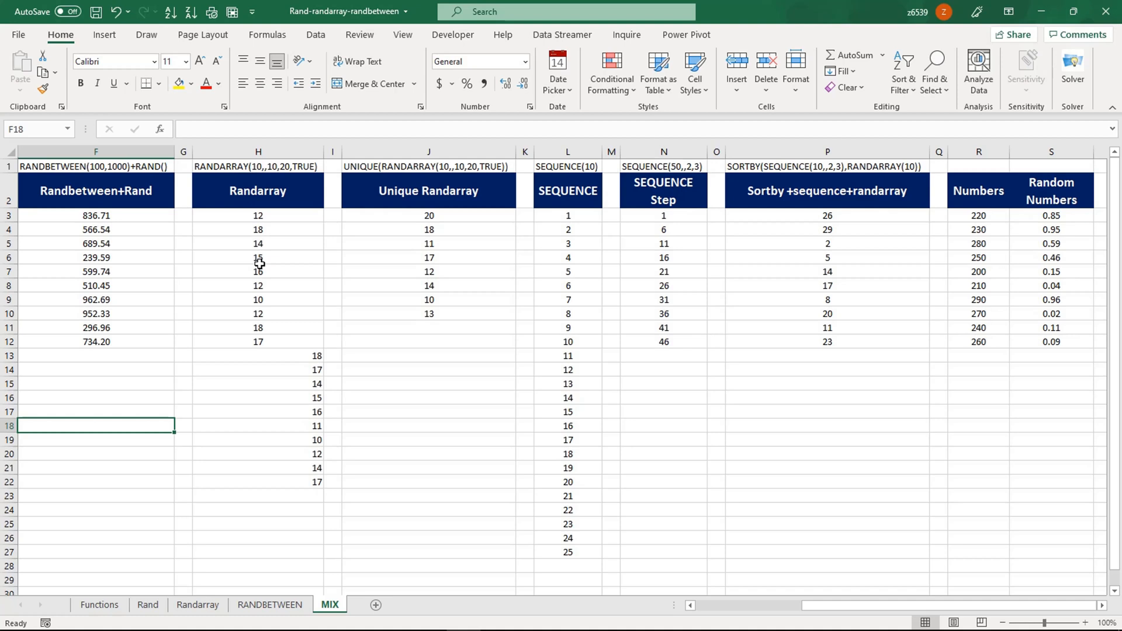
{"action": "left_click_drag", "start_coordinate": [98, 217], "coordinate": [103, 338]}
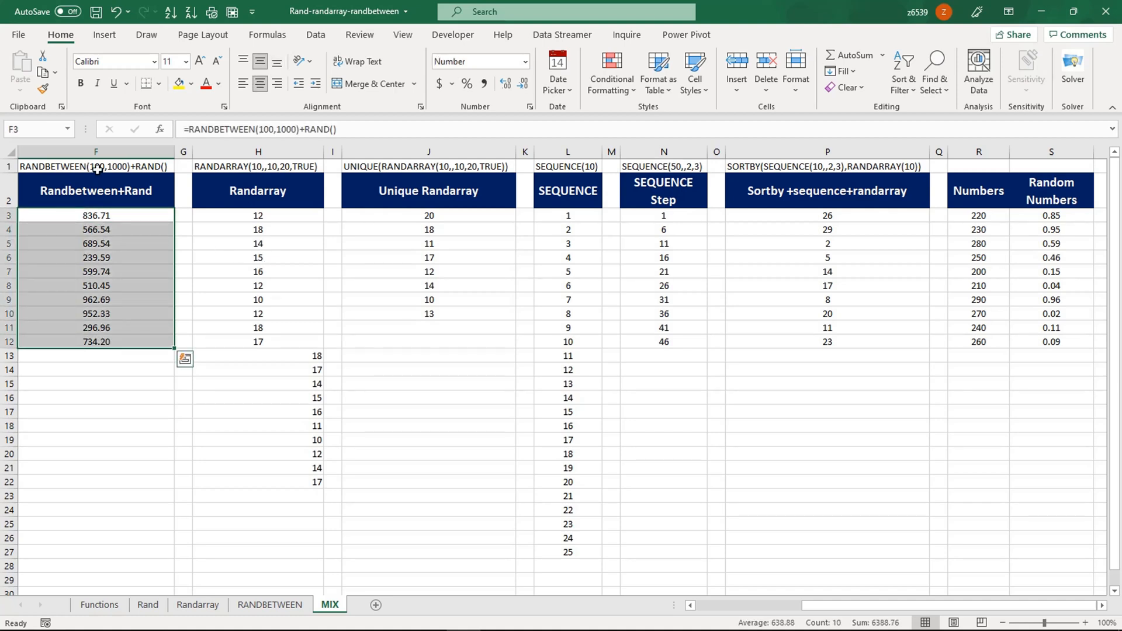
{"action": "left_click", "coordinate": [95, 254]}
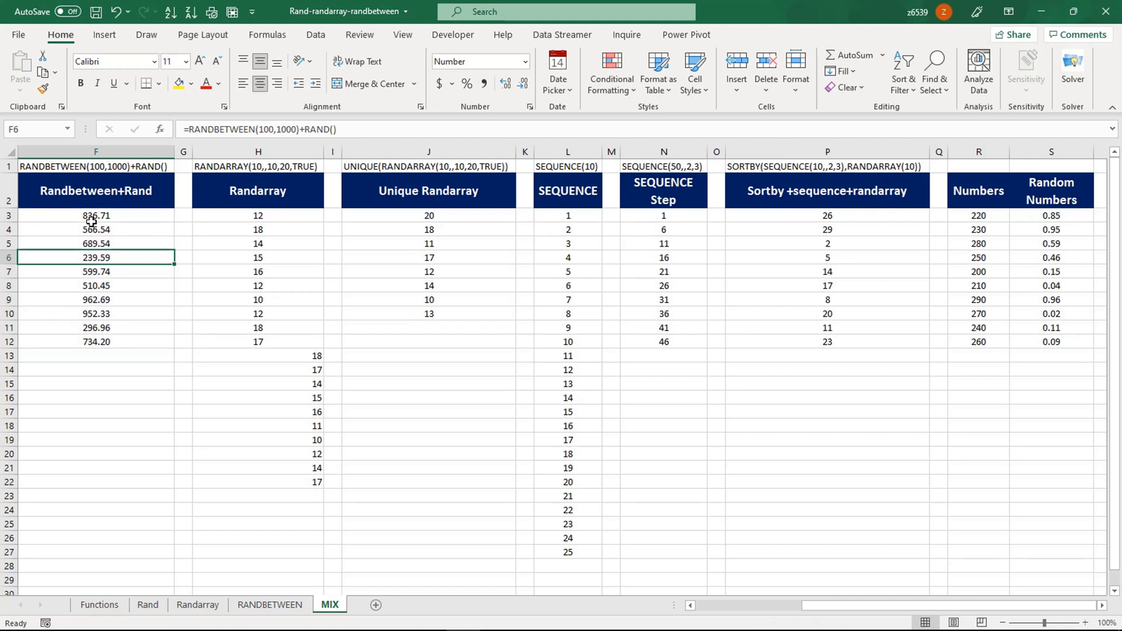
{"action": "left_click", "coordinate": [88, 217]}
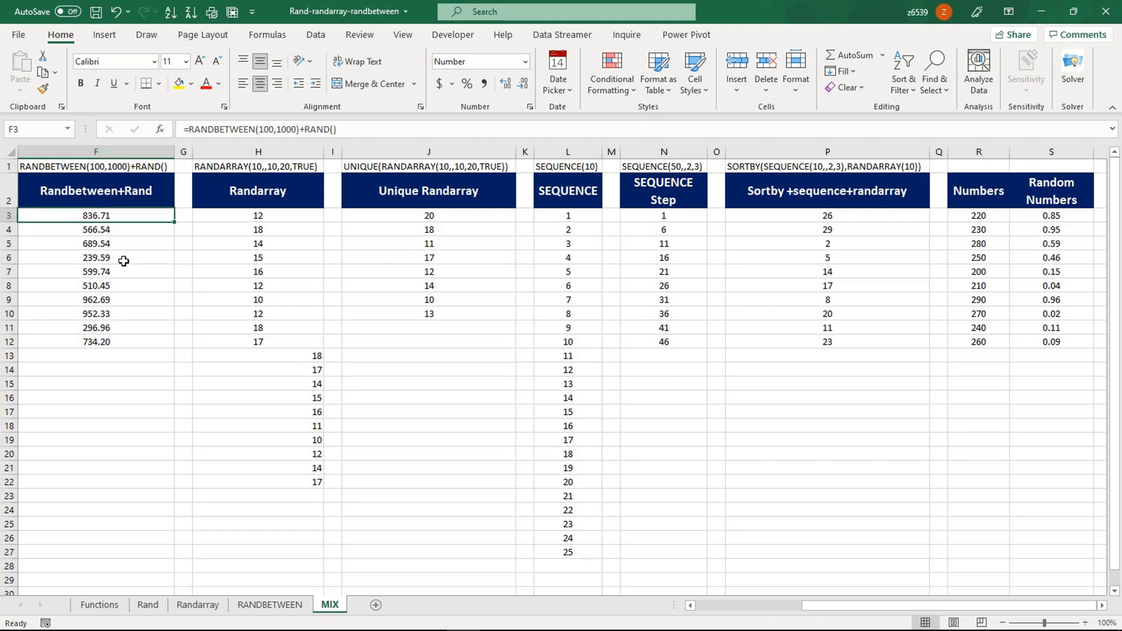
{"action": "key", "text": "Left"}
{"action": "key", "text": "Left"}
{"action": "key", "text": "Left"}
{"action": "key", "text": "Left"}
{"action": "key", "text": "Left"}
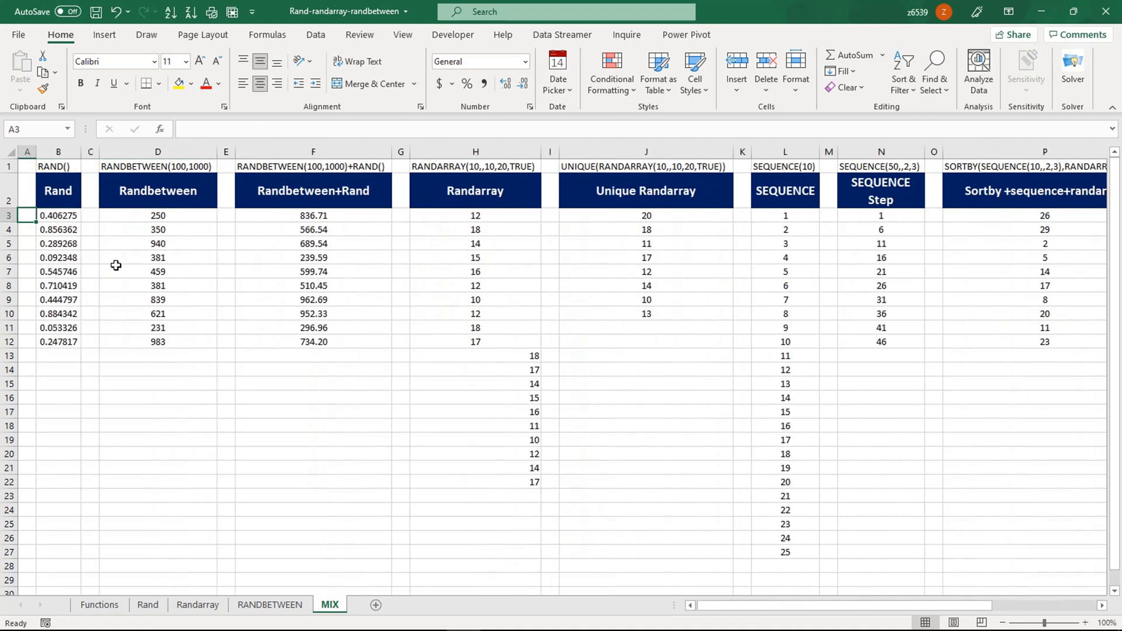
{"action": "left_click", "coordinate": [64, 218]}
{"action": "left_click_drag", "start_coordinate": [63, 215], "coordinate": [50, 340]}
{"action": "left_click", "coordinate": [131, 220]}
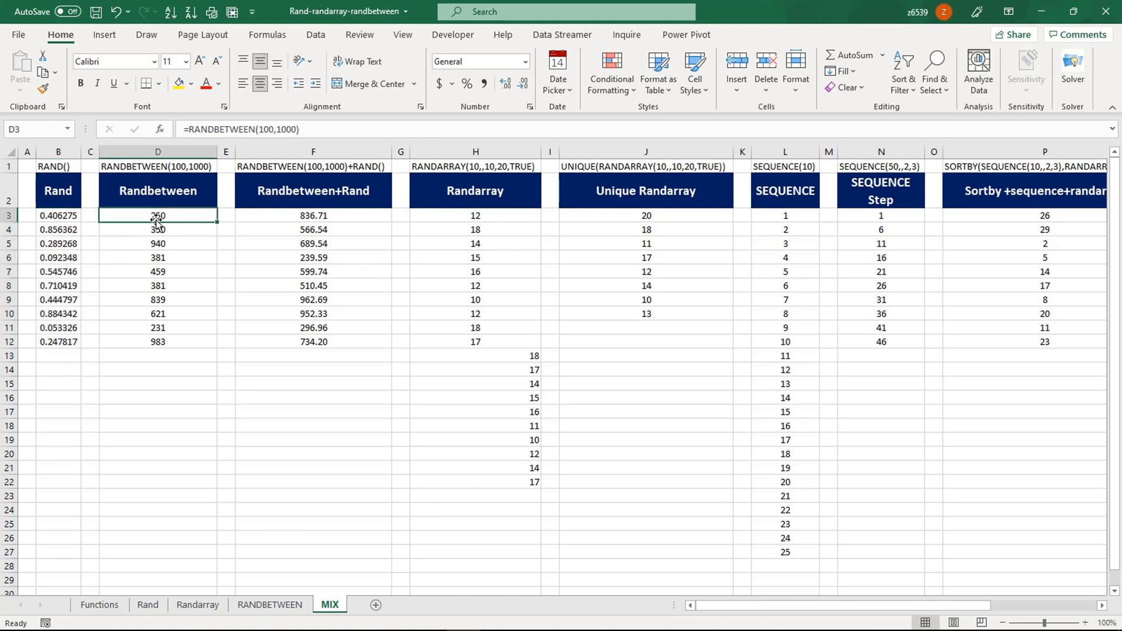
{"action": "left_click_drag", "start_coordinate": [155, 218], "coordinate": [148, 348]}
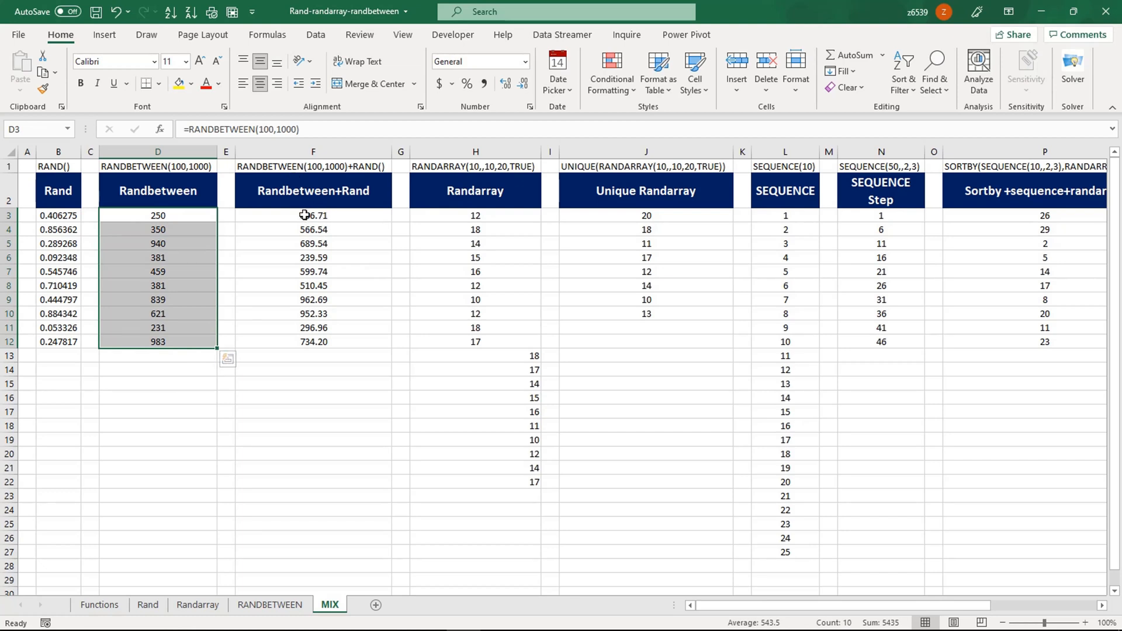
{"action": "left_click", "coordinate": [305, 215]}
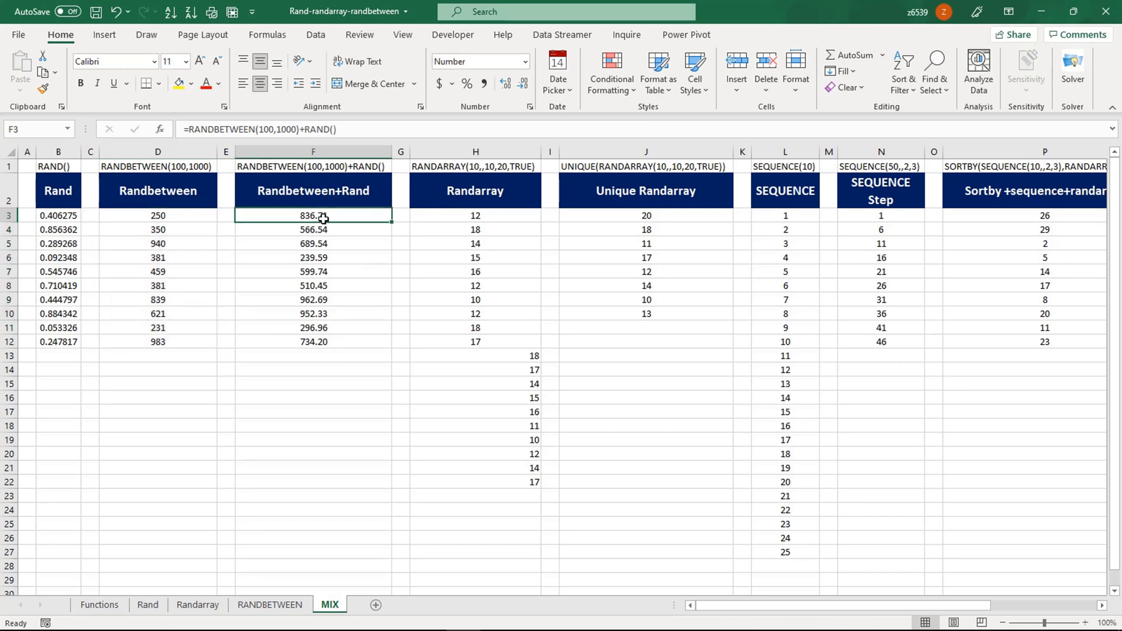
{"action": "left_click_drag", "start_coordinate": [212, 225], "coordinate": [183, 345]}
{"action": "left_click_drag", "start_coordinate": [323, 221], "coordinate": [320, 344]}
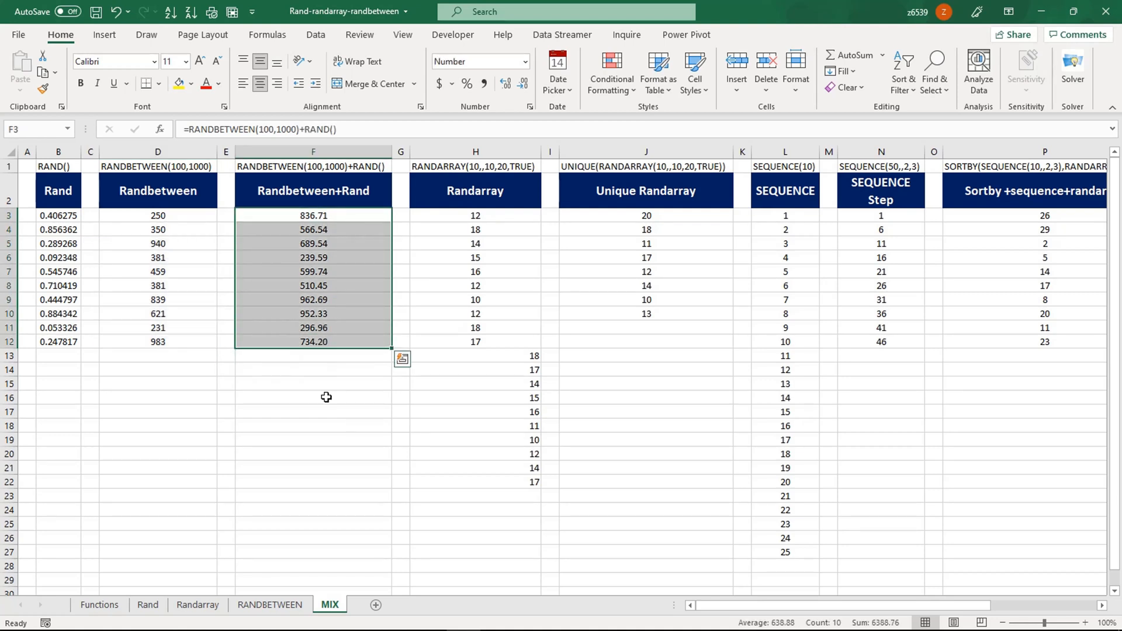
- Clear F3:F12 and enter =RANDBETWEEN(100,1000)+RAND() in F3
{"action": "key", "text": "Delete"}
{"action": "key", "text": "Up"}
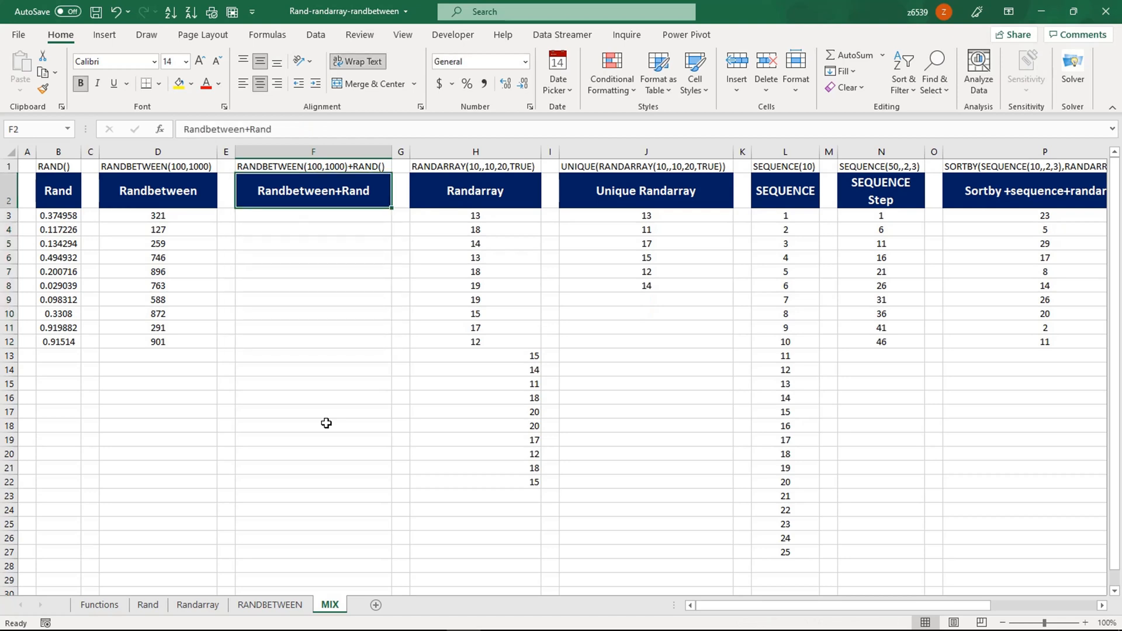
{"action": "key", "text": "Down"}
{"action": "type", "text": "=rand"}
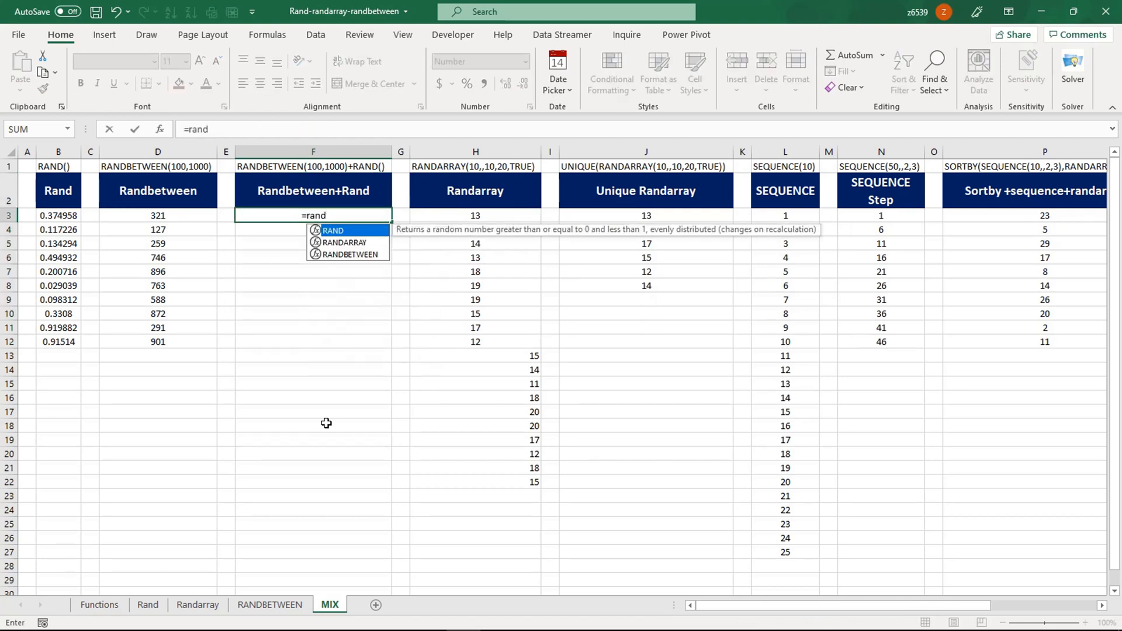
{"action": "key", "text": "Down"}
{"action": "key", "text": "Down"}
{"action": "key", "text": "Tab"}
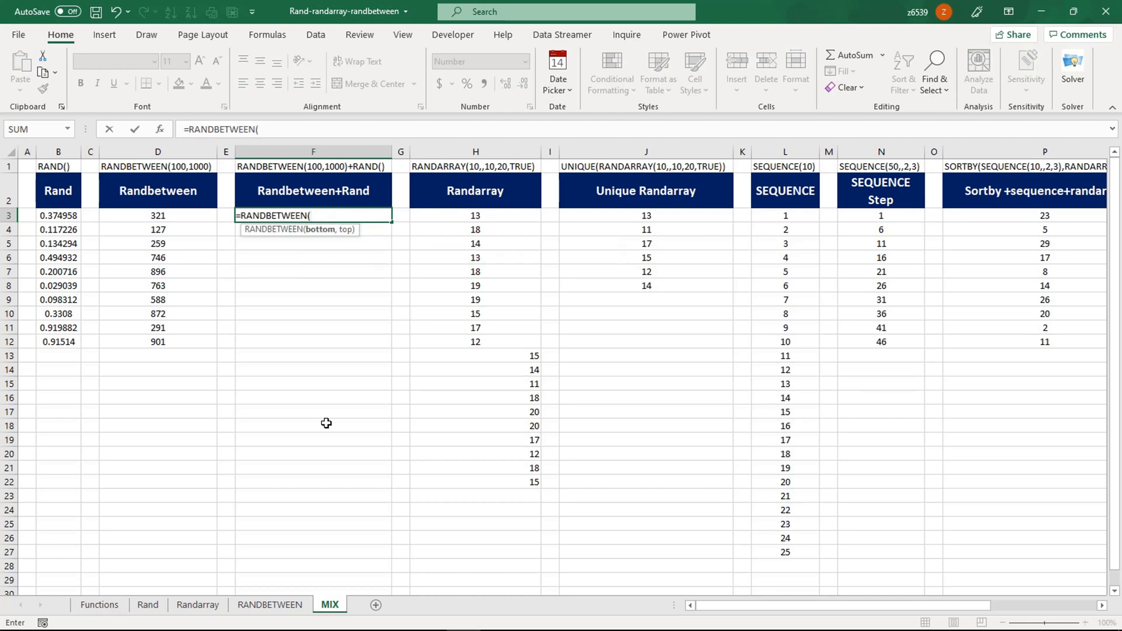
{"action": "type", "text": "100,1000"}
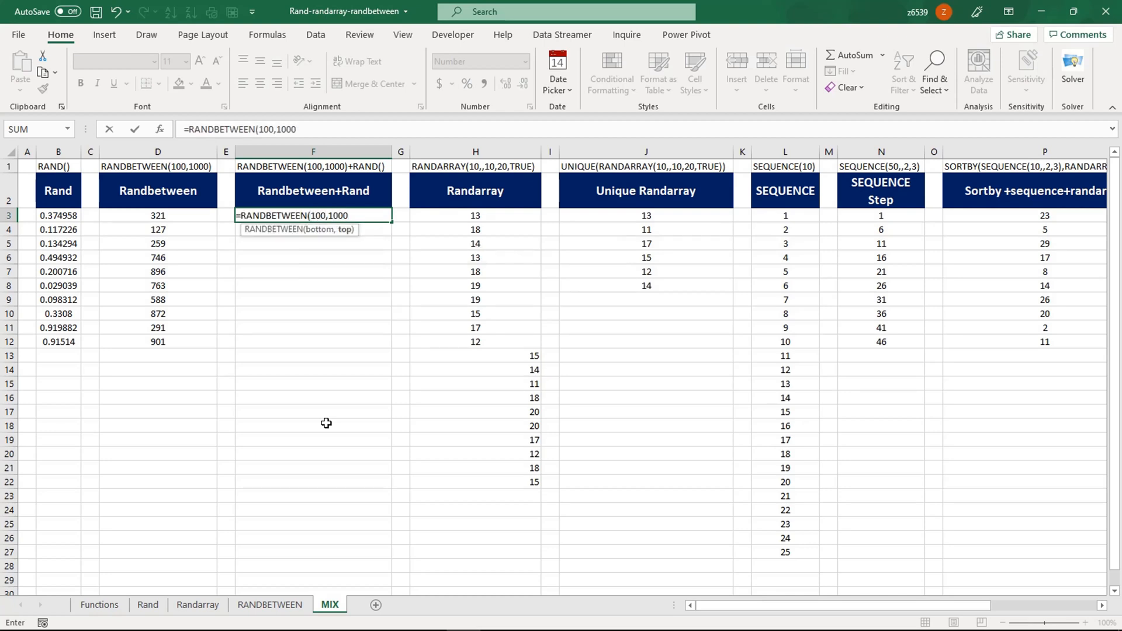
{"action": "type", "text": ")"}
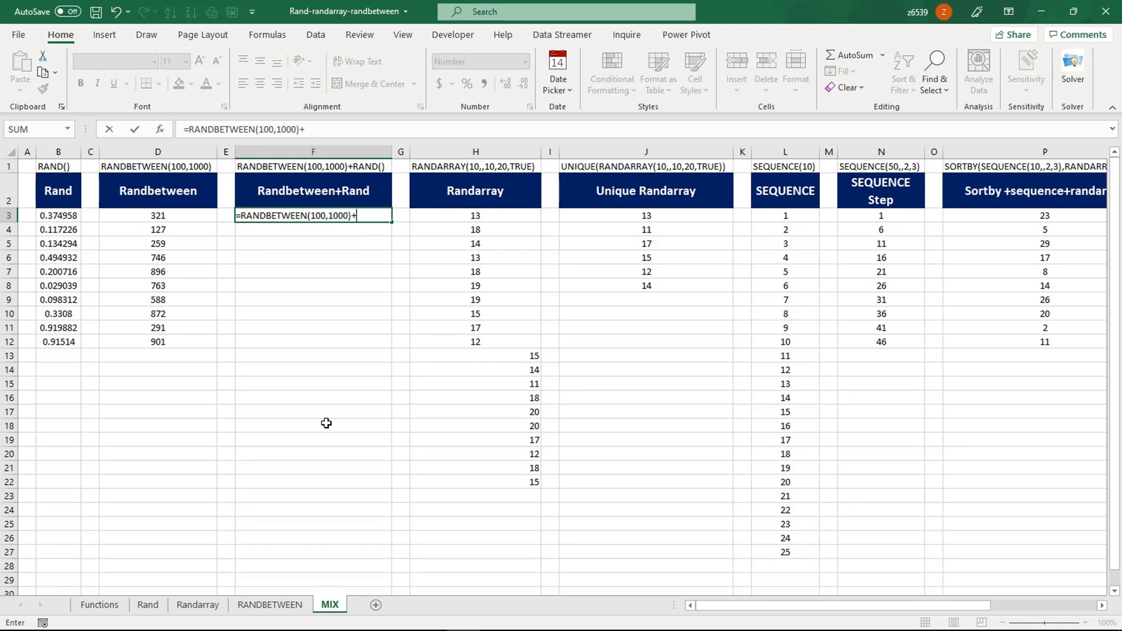
{"action": "type", "text": "+Rand"}
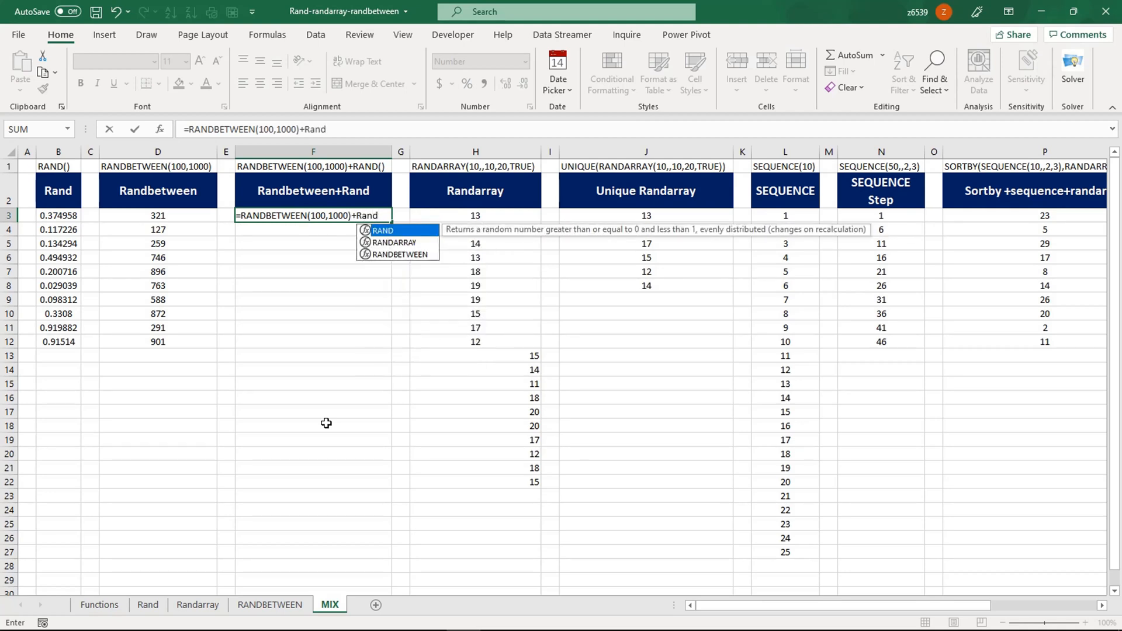
{"action": "type", "text": "()"}
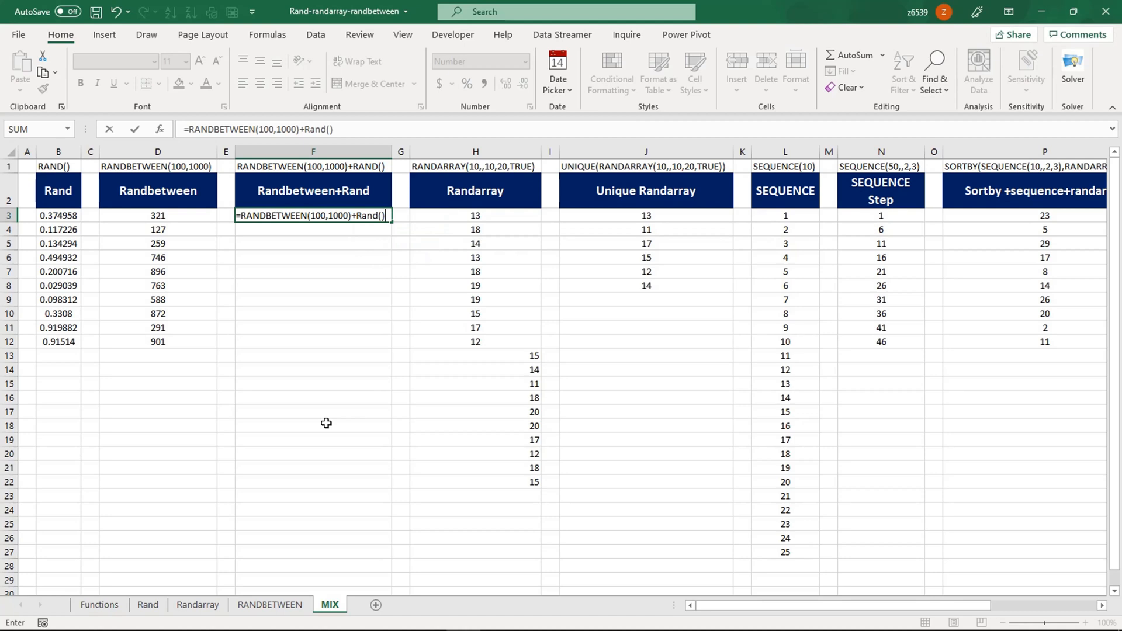
{"action": "key", "text": "Return"}
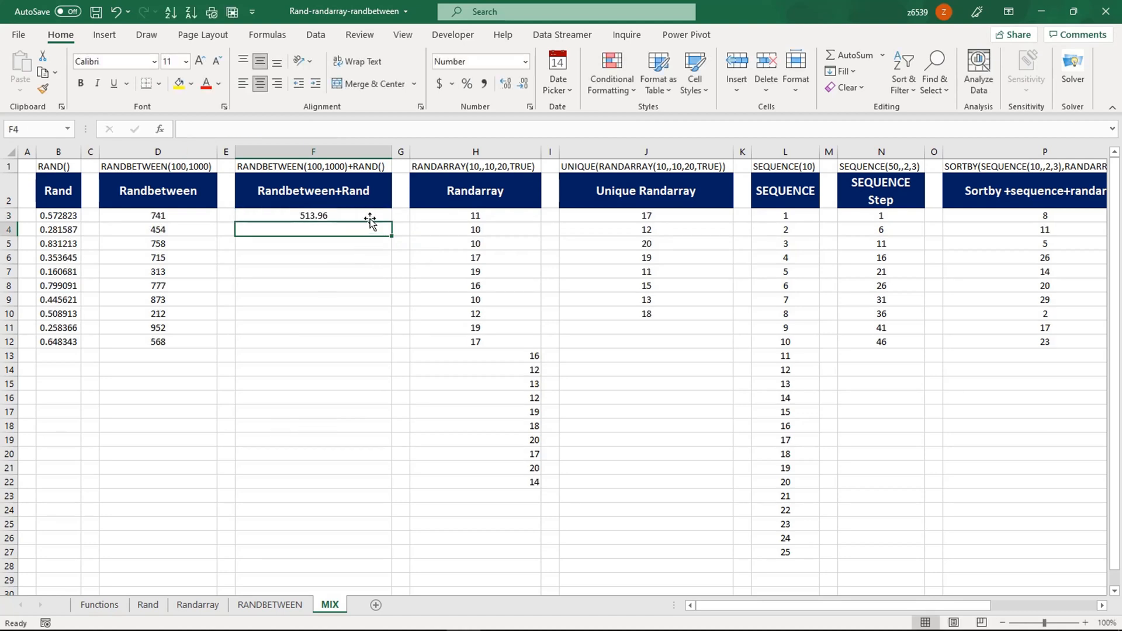
- Fill the F3 formula down to F12 and check the copied formula in F8
{"action": "left_click", "coordinate": [370, 217]}
{"action": "left_click_drag", "start_coordinate": [391, 224], "coordinate": [390, 345]}
{"action": "left_click", "coordinate": [304, 285]}
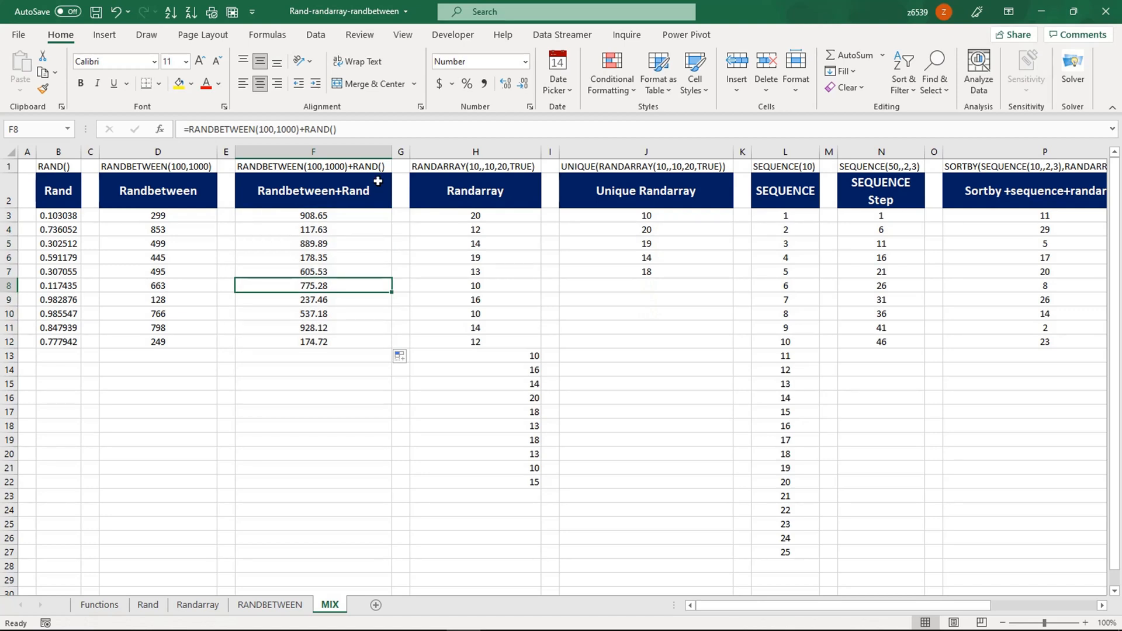
{"action": "left_click", "coordinate": [343, 124]}
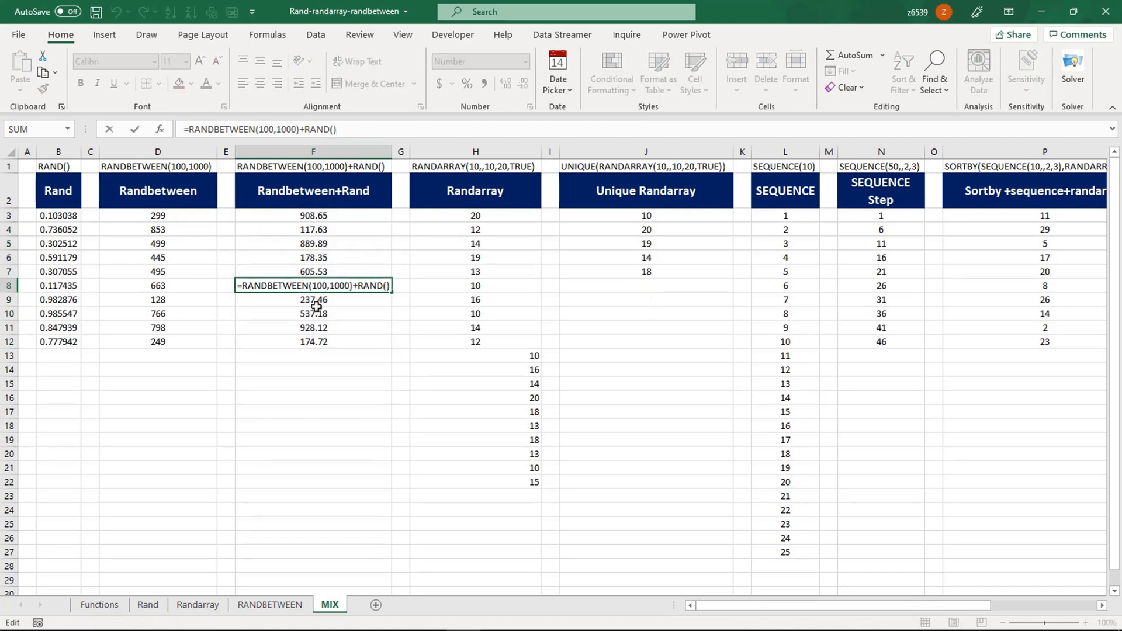
{"action": "key", "text": "Escape"}
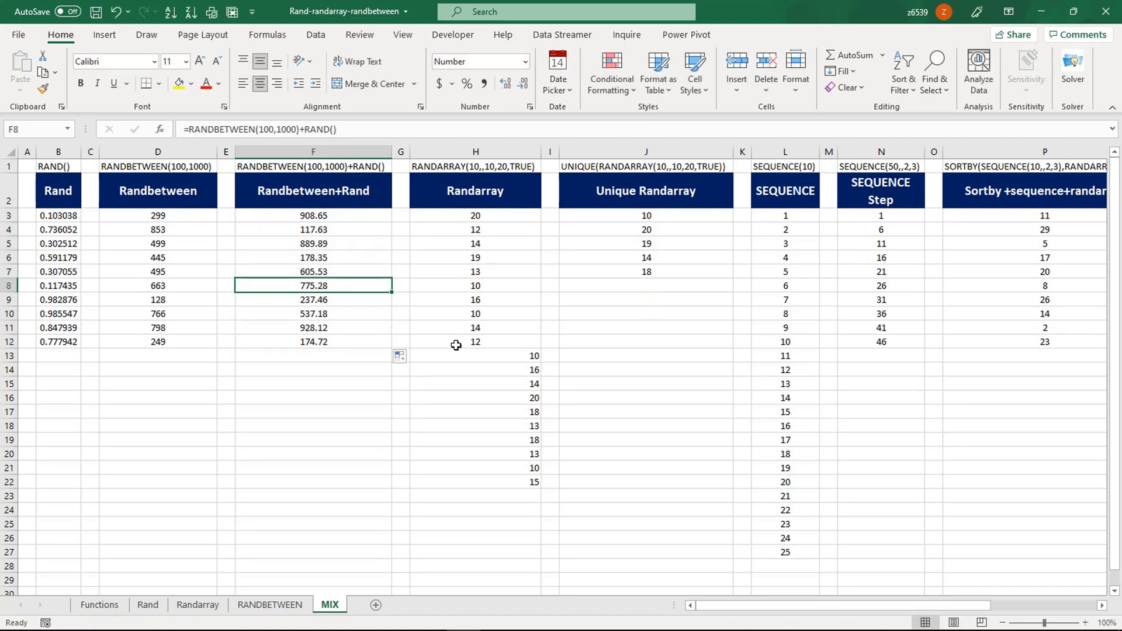
{"action": "left_click", "coordinate": [494, 233]}
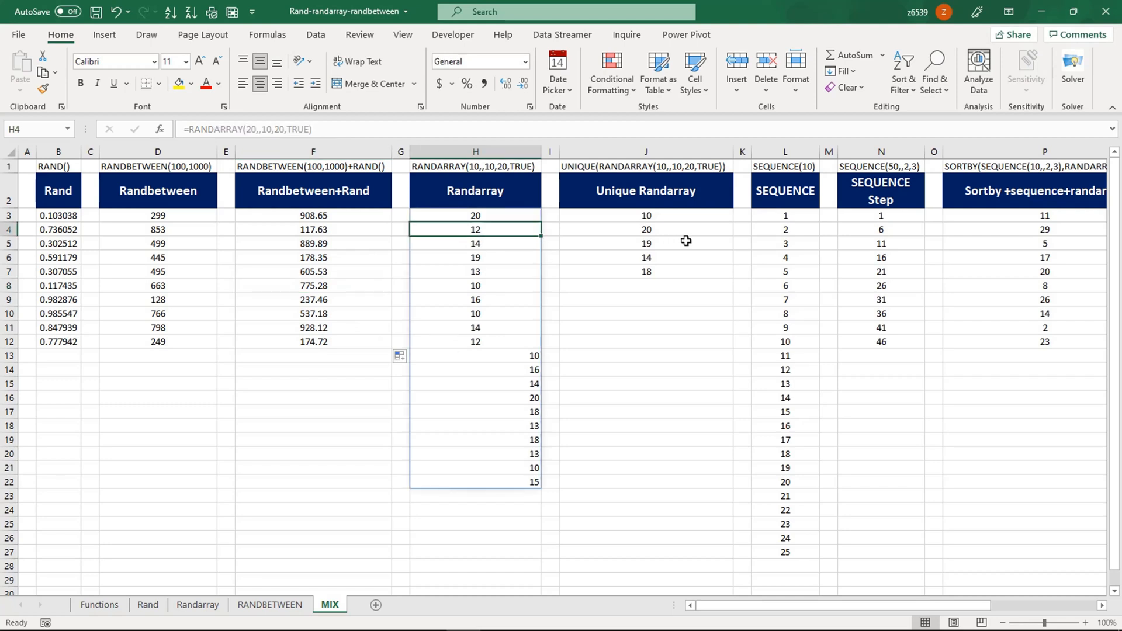
{"action": "left_click", "coordinate": [786, 219]}
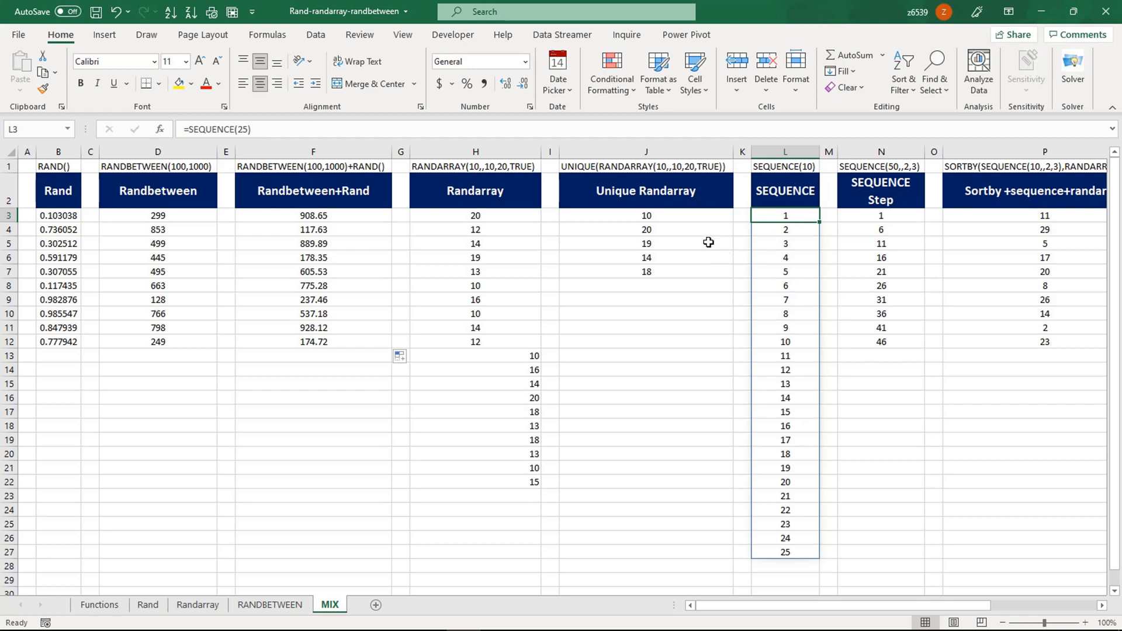
{"action": "left_click", "coordinate": [797, 522]}
{"action": "left_click", "coordinate": [891, 219]}
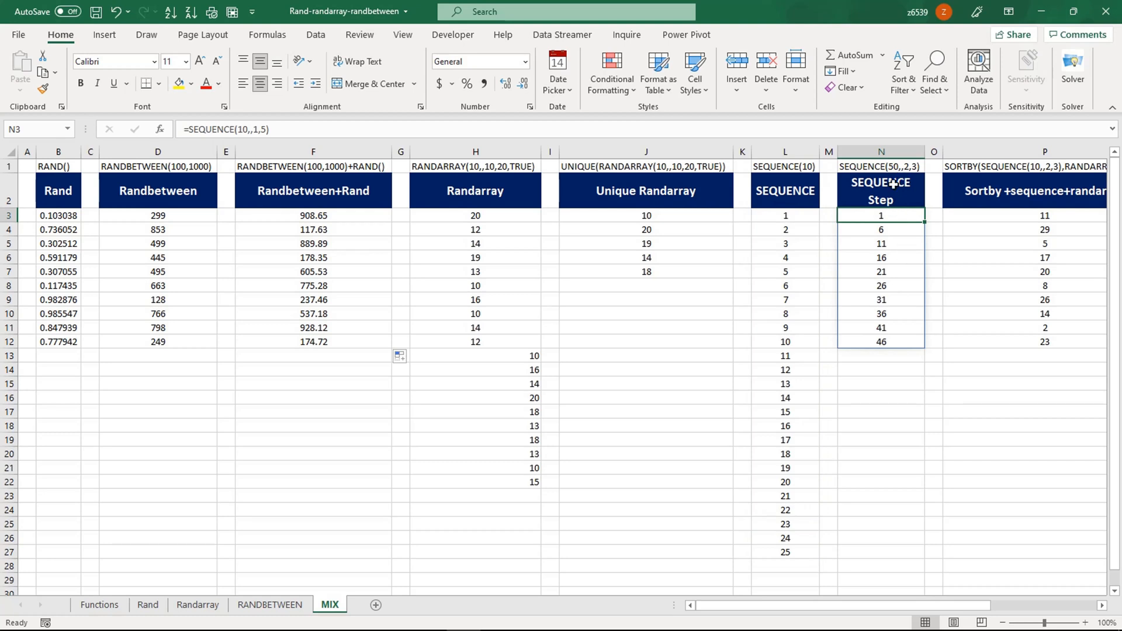
{"action": "left_click", "coordinate": [881, 383]}
{"action": "left_click", "coordinate": [884, 326]}
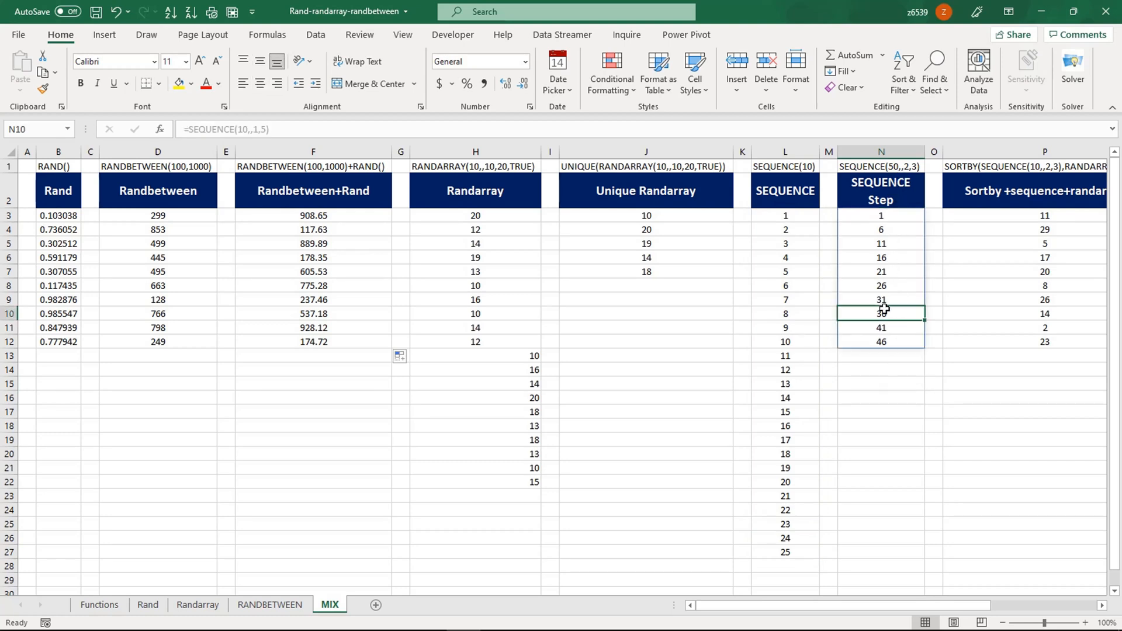
{"action": "left_click", "coordinate": [882, 171]}
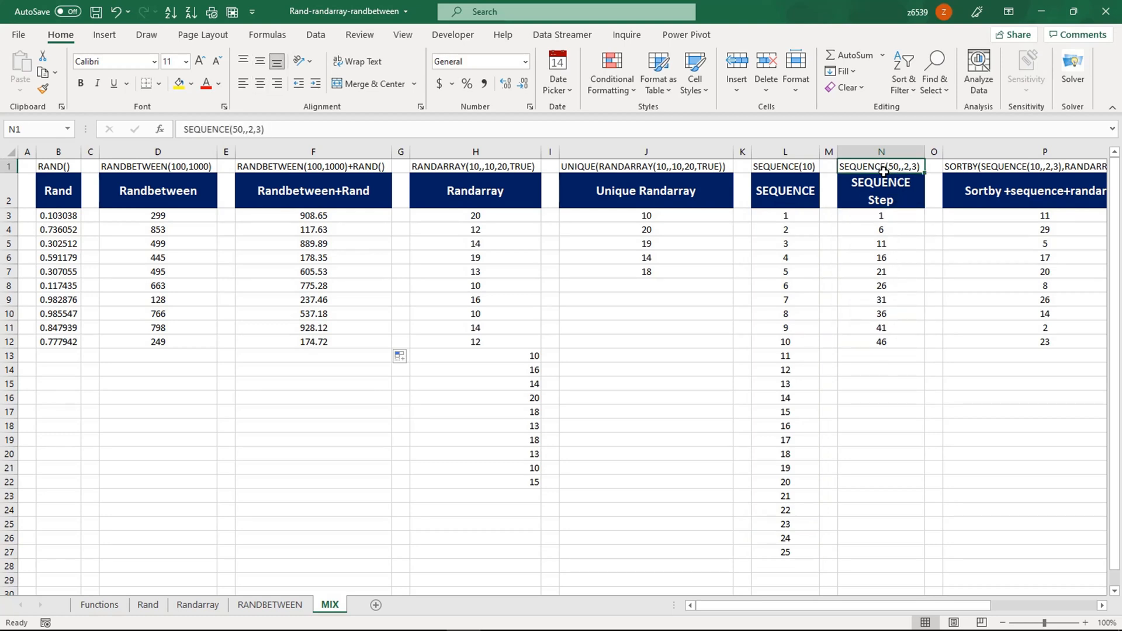
{"action": "left_click", "coordinate": [237, 130]}
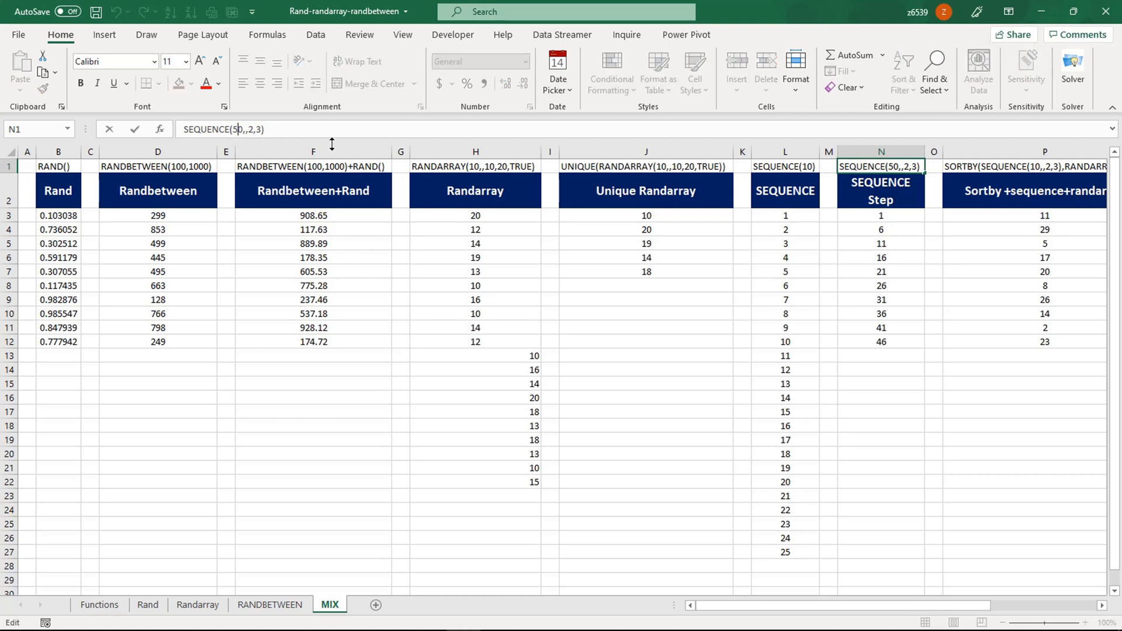
- Edit the N1 label, replacing 5 with 1 so it reads SEQUENCE(10,,2,3)
{"action": "key", "text": "BackSpace"}
{"action": "type", "text": "1"}
{"action": "key", "text": "Return"}
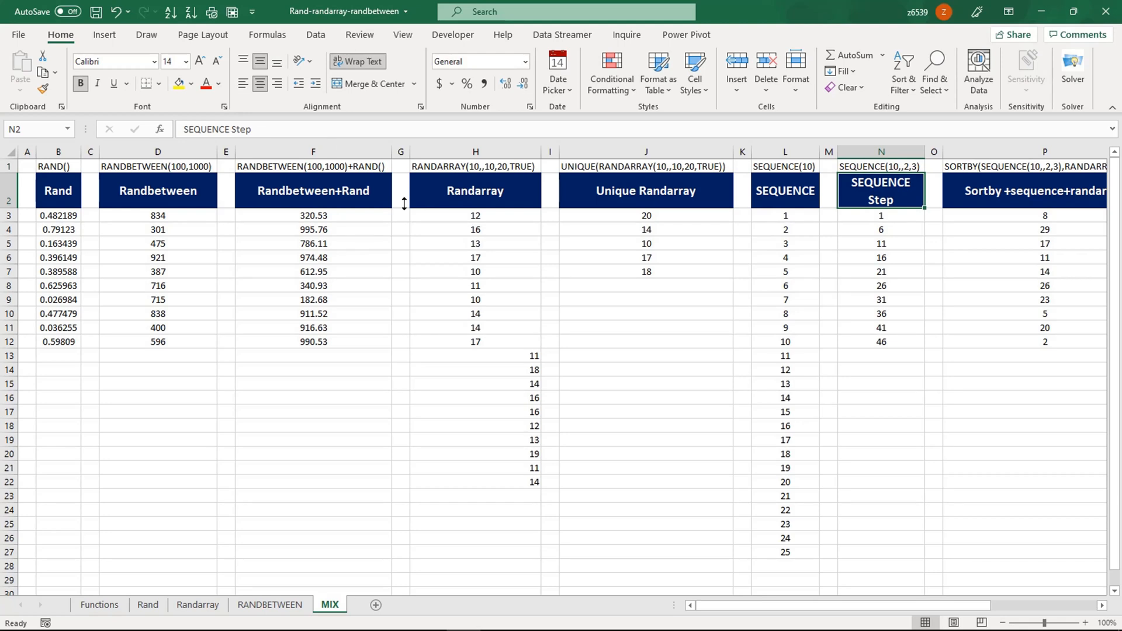
- Review the step values and the N1 label, then return to the step formula in N3
{"action": "left_click", "coordinate": [871, 309]}
{"action": "left_click", "coordinate": [906, 217]}
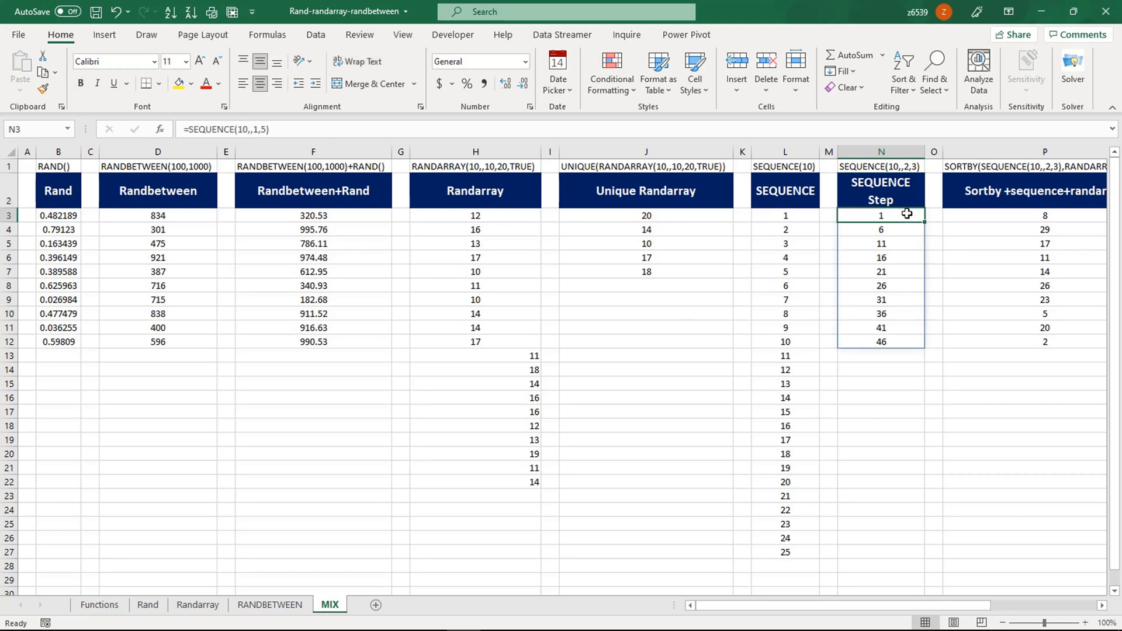
{"action": "left_click", "coordinate": [903, 166]}
{"action": "double_click", "coordinate": [903, 166]}
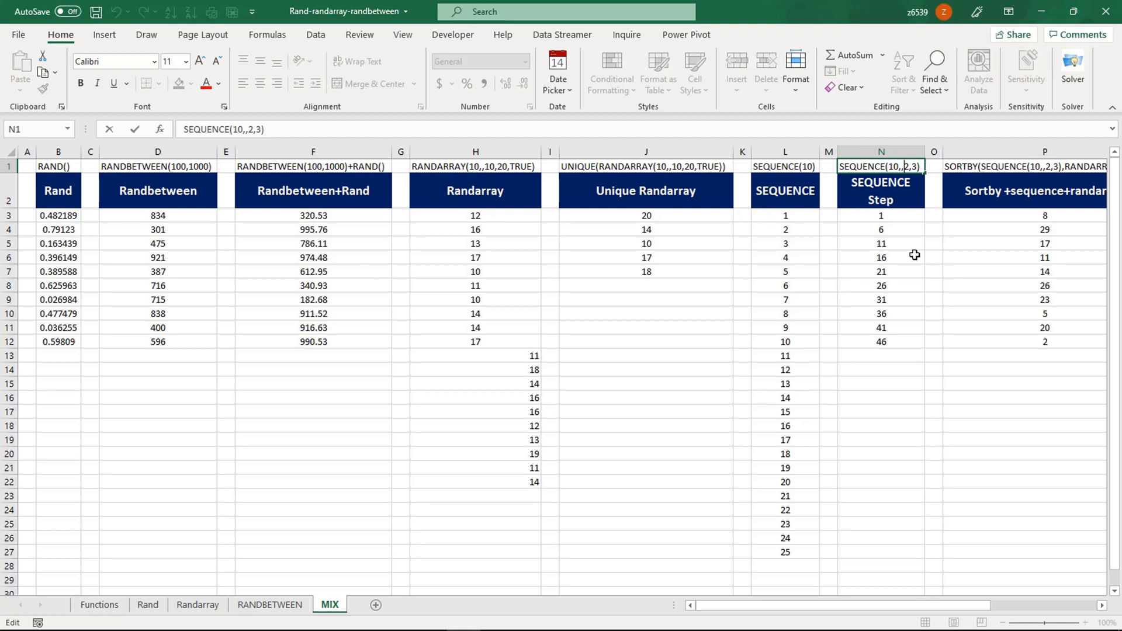
{"action": "key", "text": "Return"}
{"action": "key", "text": "Down"}
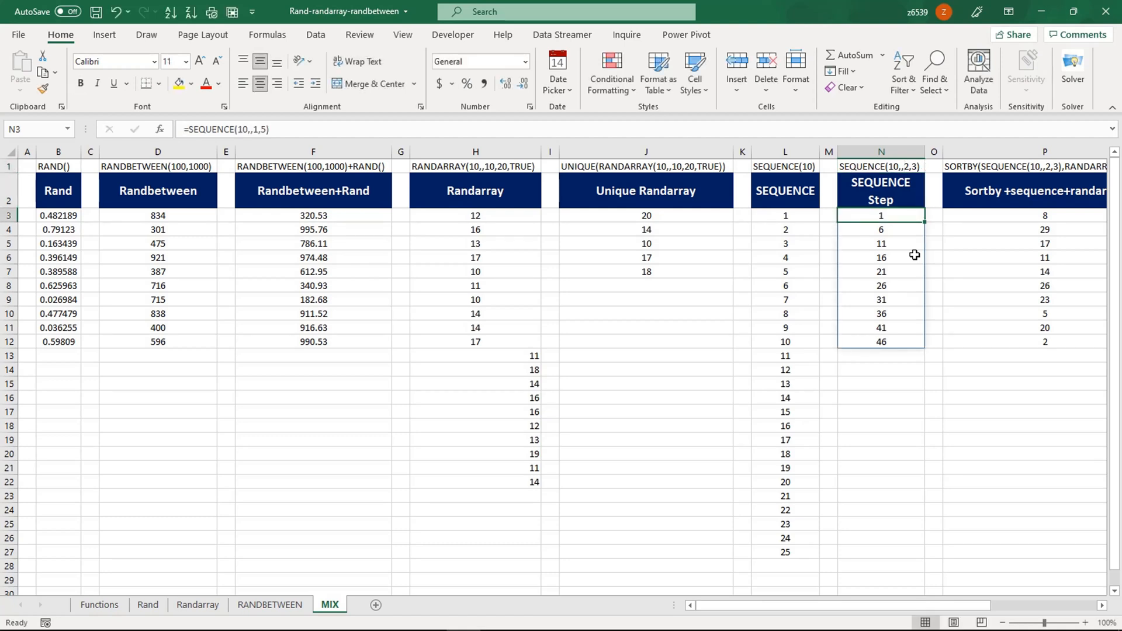
- Replace N3's formula with =SEQUENCE(10,,2,3), spilling 2 to 29 in steps of 3
{"action": "key", "text": "Delete"}
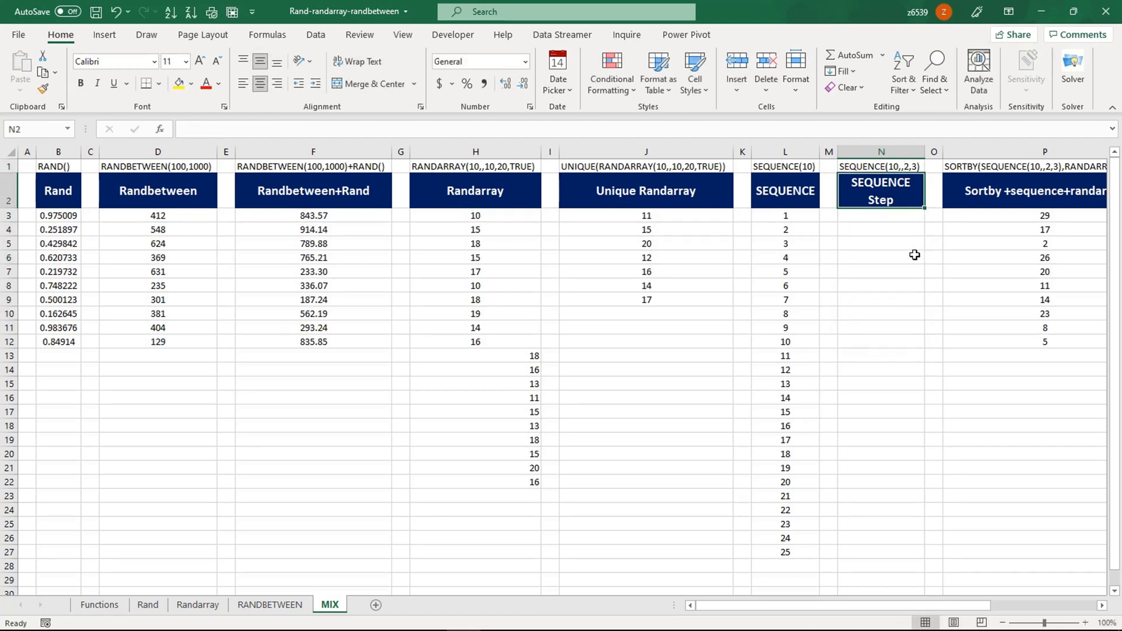
{"action": "type", "text": "=seq"}
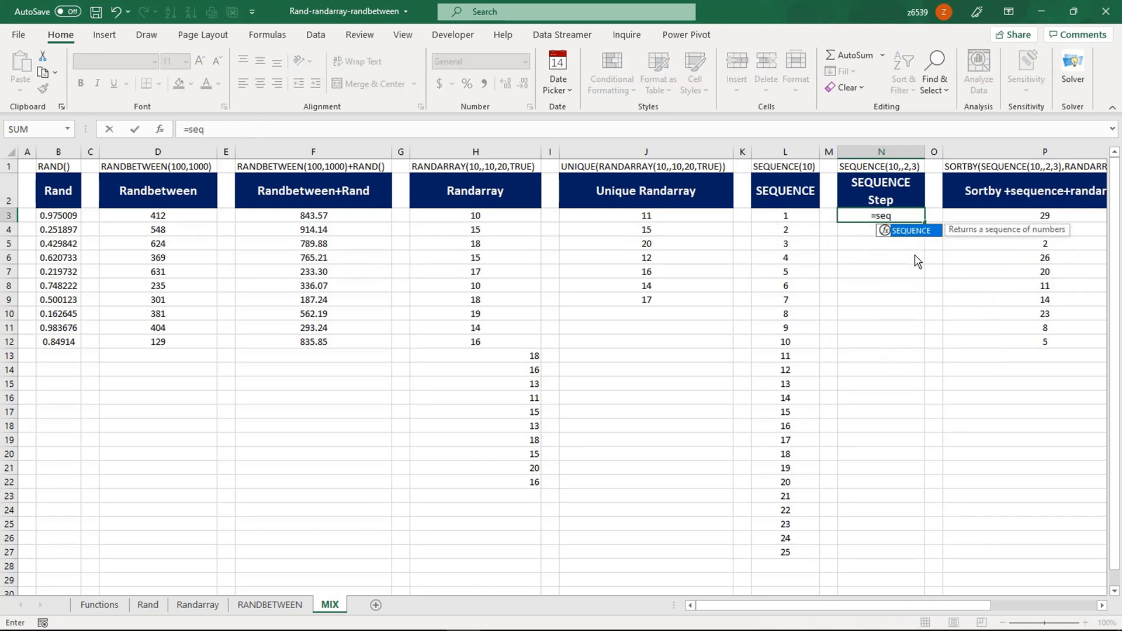
{"action": "key", "text": "Tab"}
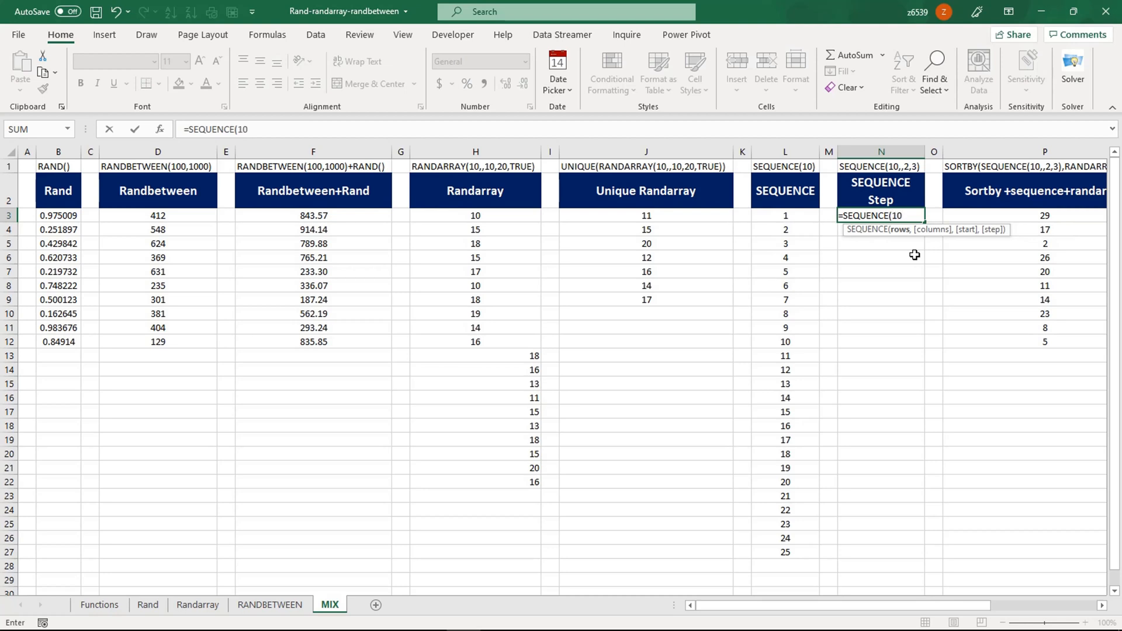
{"action": "type", "text": "10,,2"}
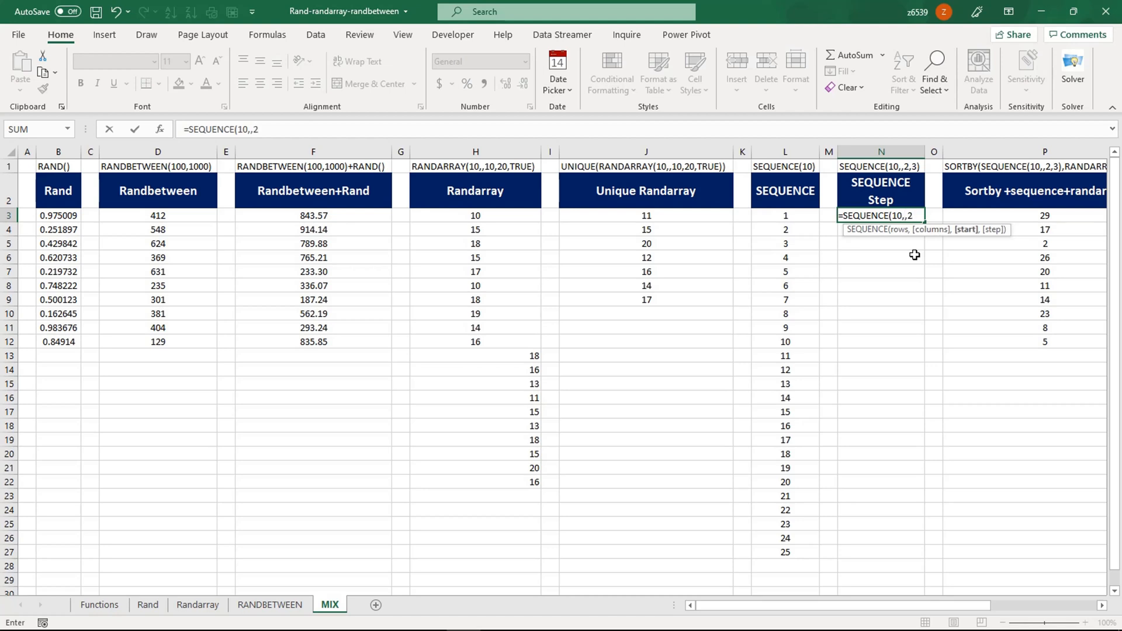
{"action": "type", "text": ",3"}
{"action": "type", "text": ")"}
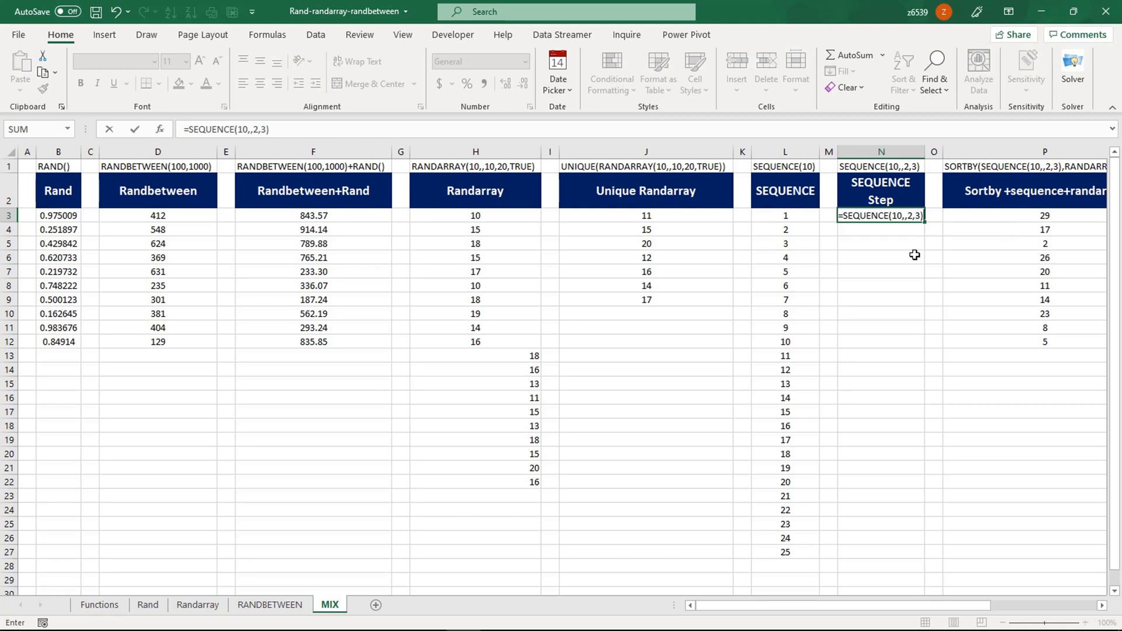
{"action": "key", "text": "Return"}
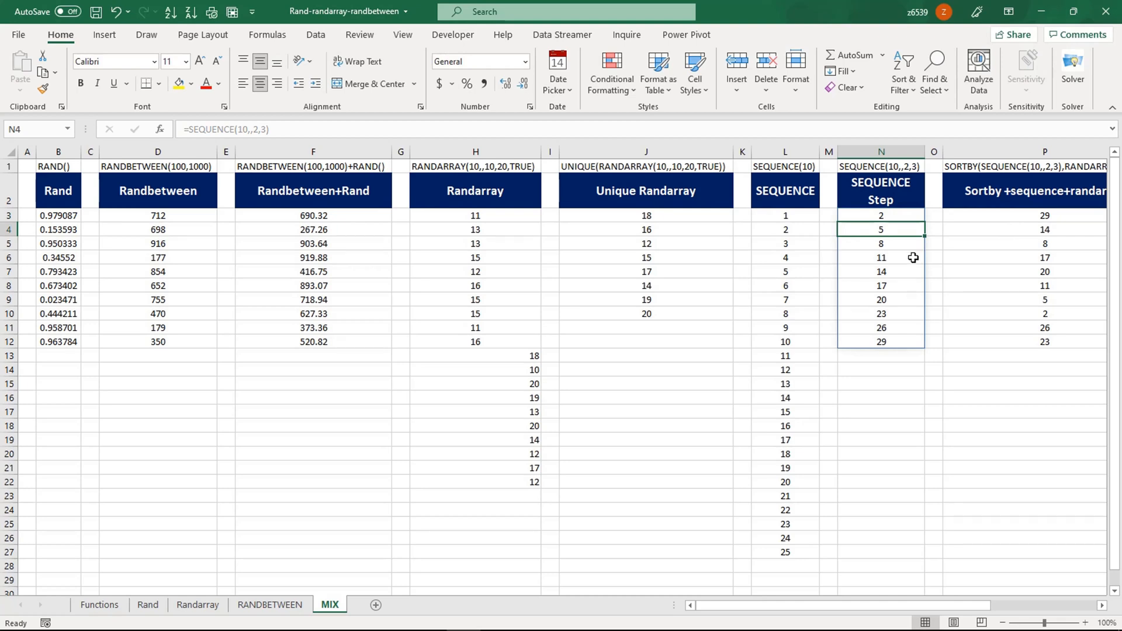
{"action": "left_click", "coordinate": [909, 283]}
{"action": "left_click", "coordinate": [898, 221]}
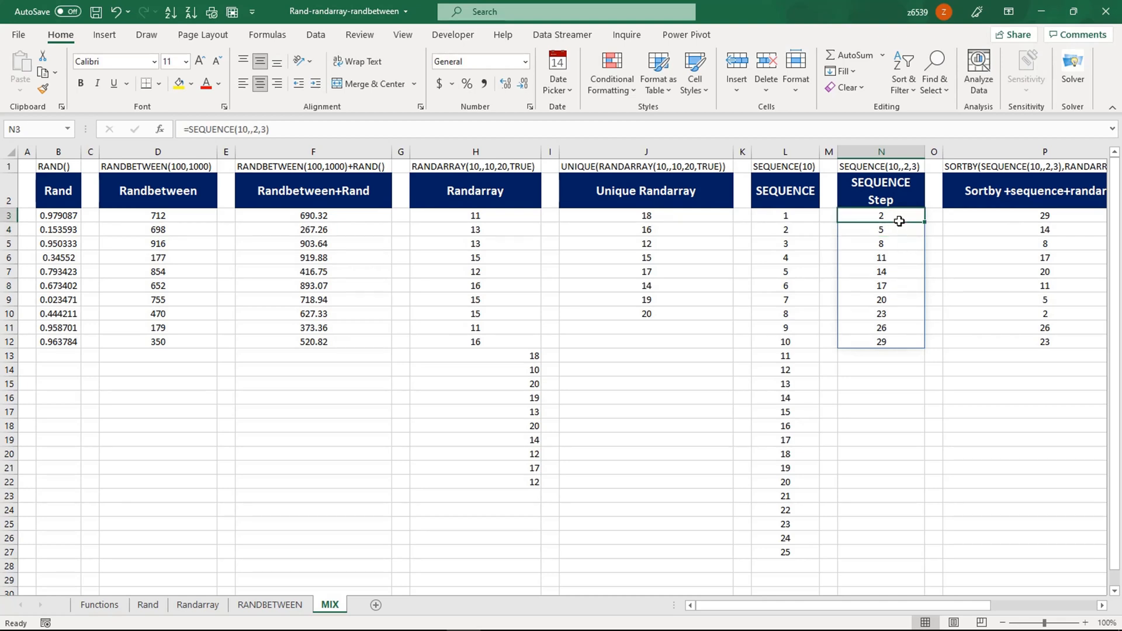
{"action": "left_click_drag", "start_coordinate": [899, 221], "coordinate": [887, 338]}
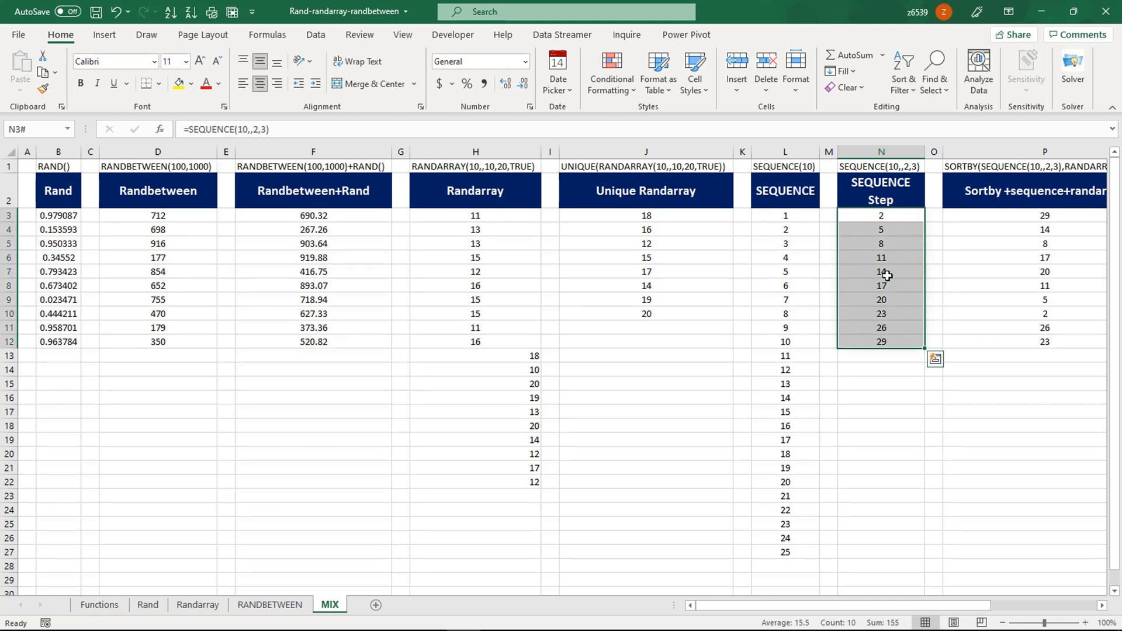
{"action": "left_click", "coordinate": [887, 275]}
{"action": "left_click", "coordinate": [884, 218]}
{"action": "left_click", "coordinate": [885, 229]}
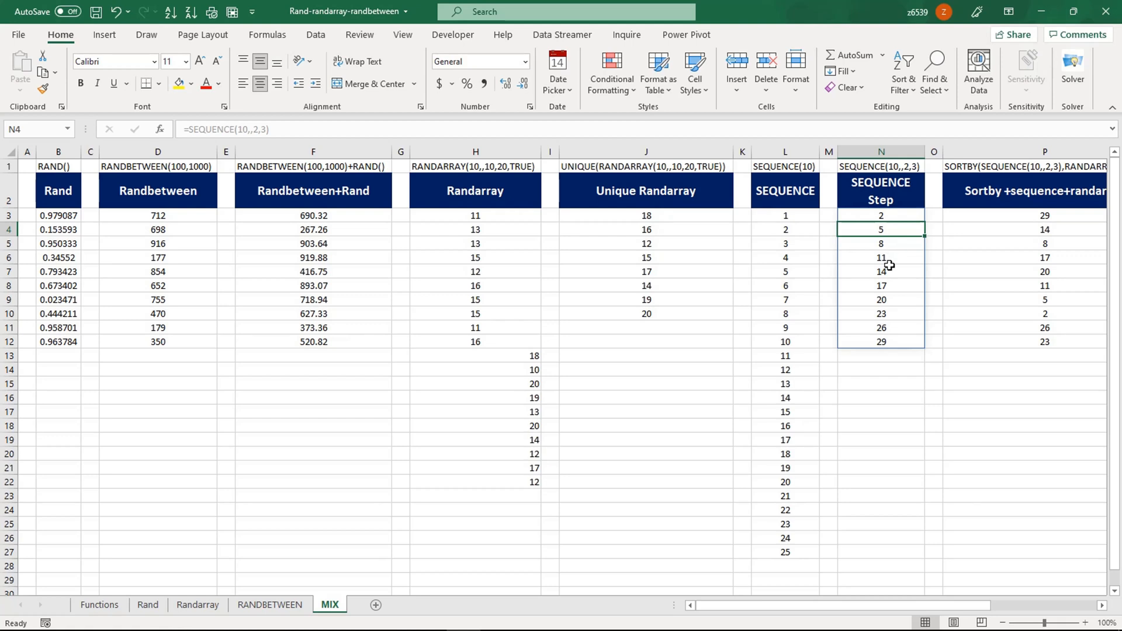
{"action": "left_click", "coordinate": [888, 217]}
{"action": "left_click_drag", "start_coordinate": [888, 217], "coordinate": [878, 330]}
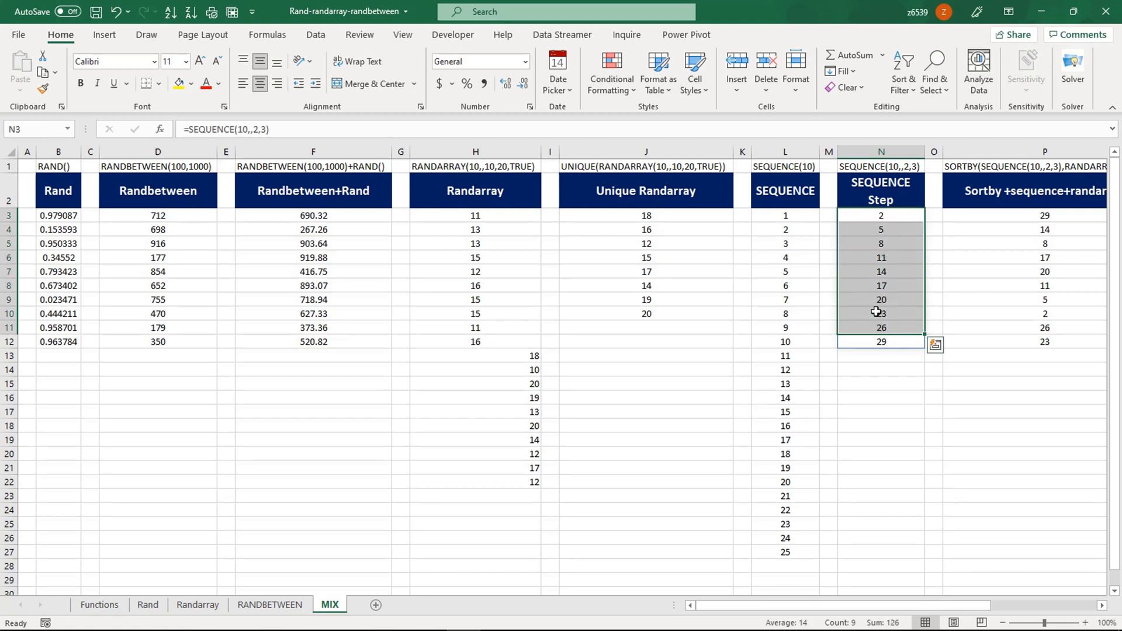
{"action": "left_click", "coordinate": [884, 286]}
{"action": "left_click", "coordinate": [1005, 220]}
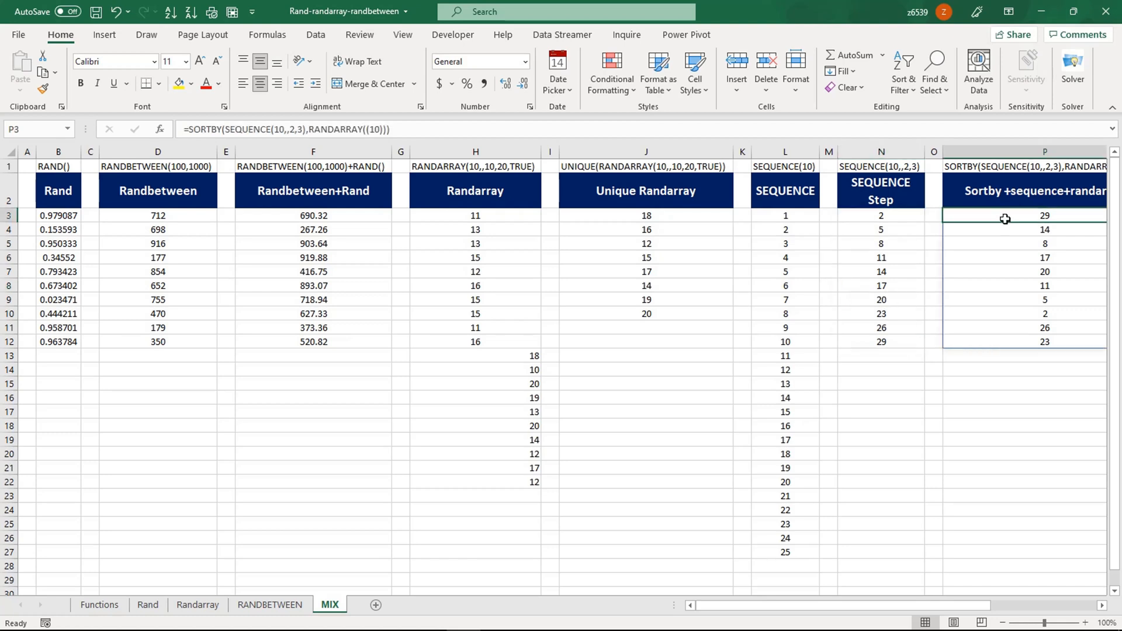
{"action": "left_click", "coordinate": [1018, 170]}
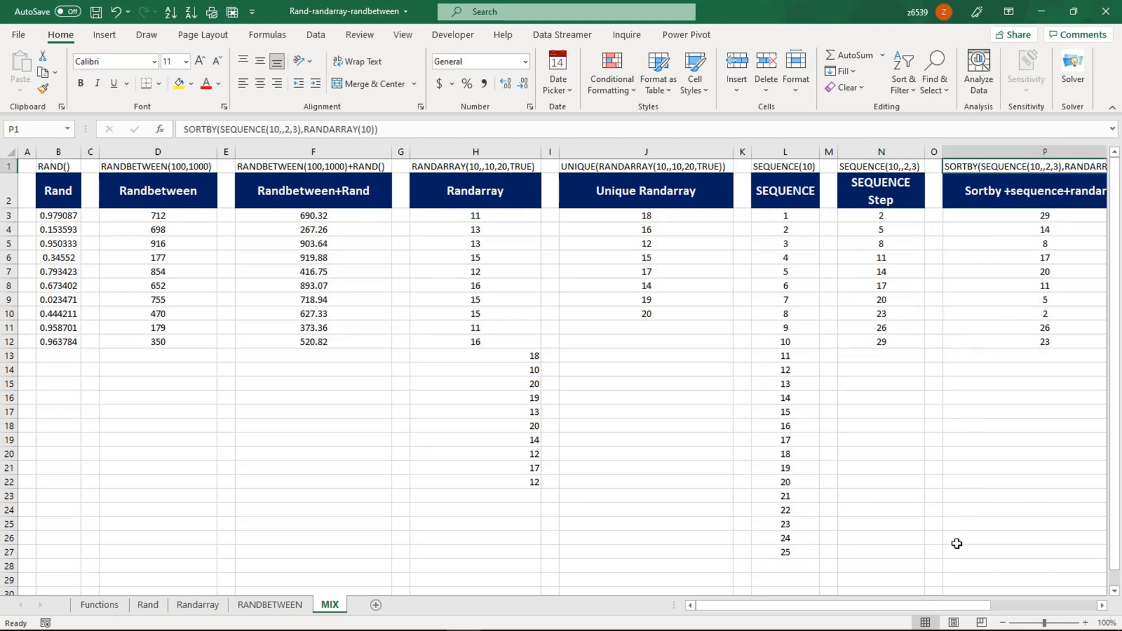
{"action": "left_click_drag", "start_coordinate": [942, 608], "coordinate": [1007, 606]}
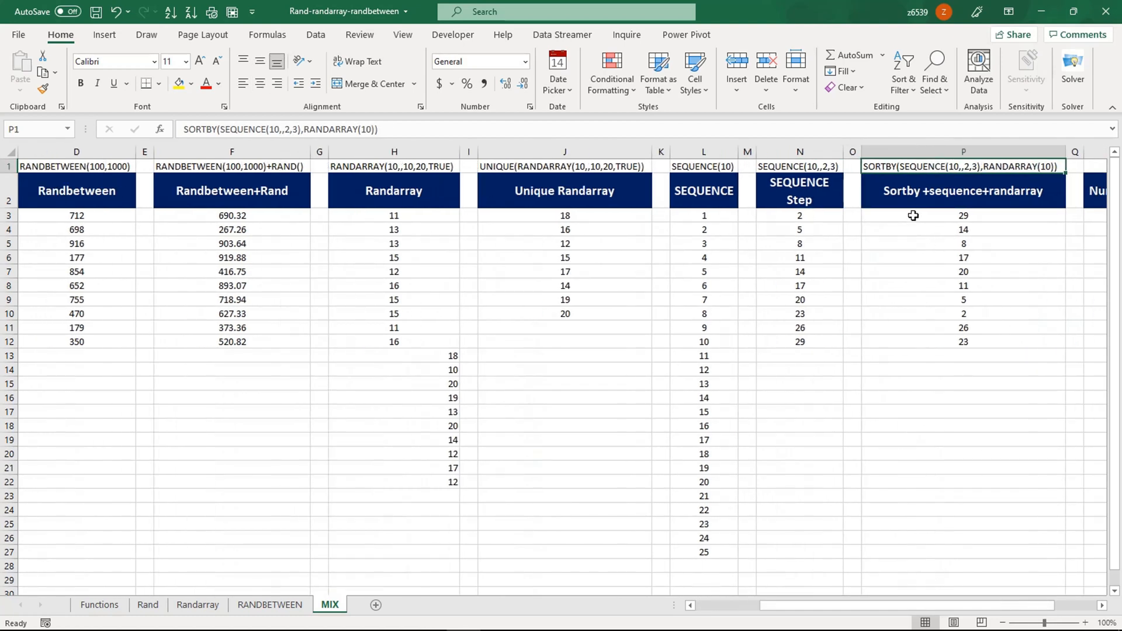
{"action": "left_click", "coordinate": [952, 263]}
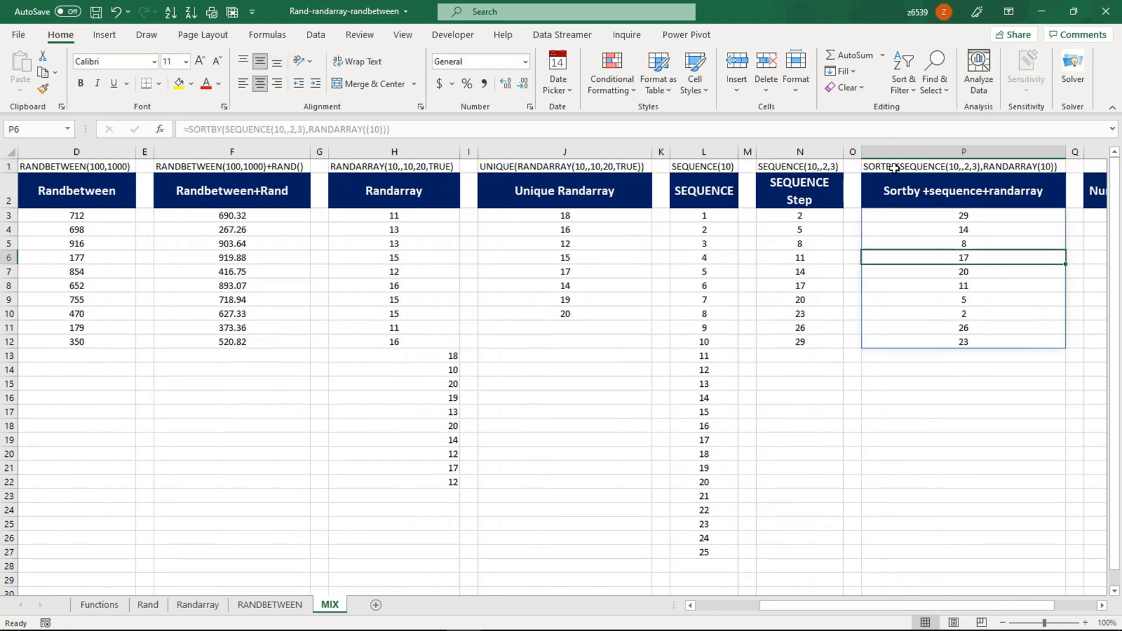
{"action": "left_click", "coordinate": [946, 221]}
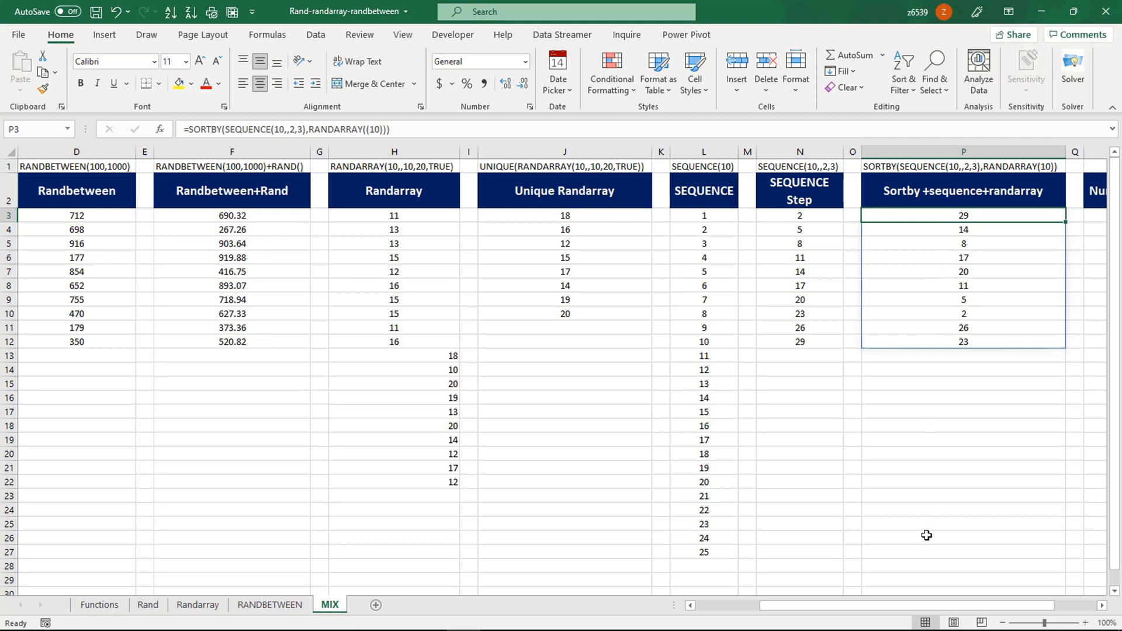
{"action": "left_click_drag", "start_coordinate": [925, 606], "coordinate": [986, 608]}
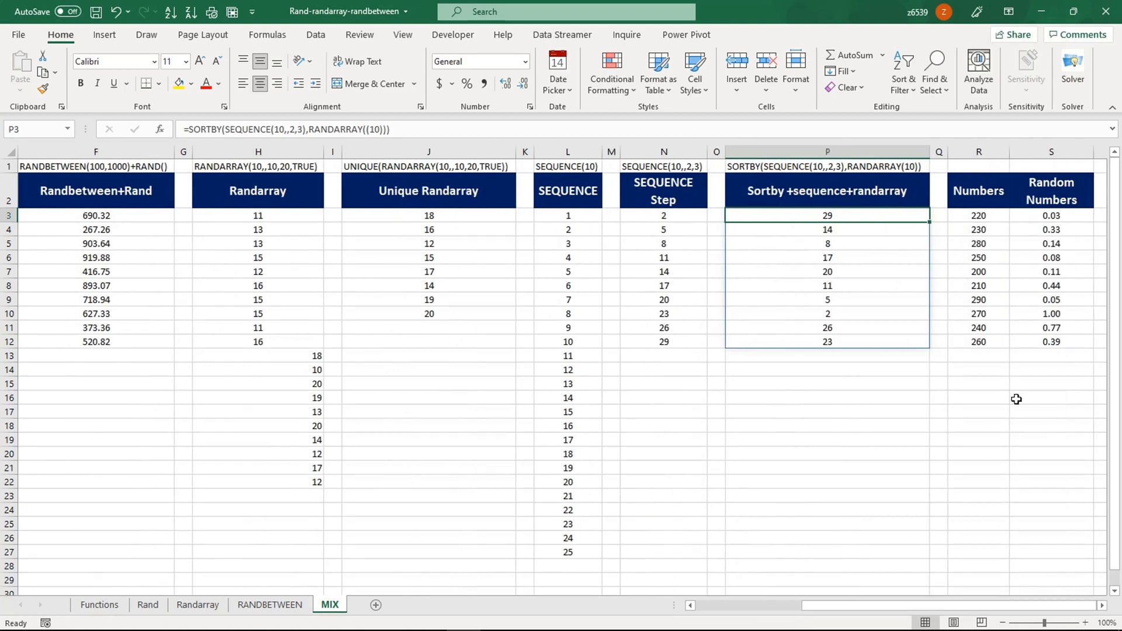
- Select the Numbers table R2:S12 with its headers, checking S3's RAND formula along the way
{"action": "left_click", "coordinate": [1003, 356]}
{"action": "left_click_drag", "start_coordinate": [984, 218], "coordinate": [977, 341]}
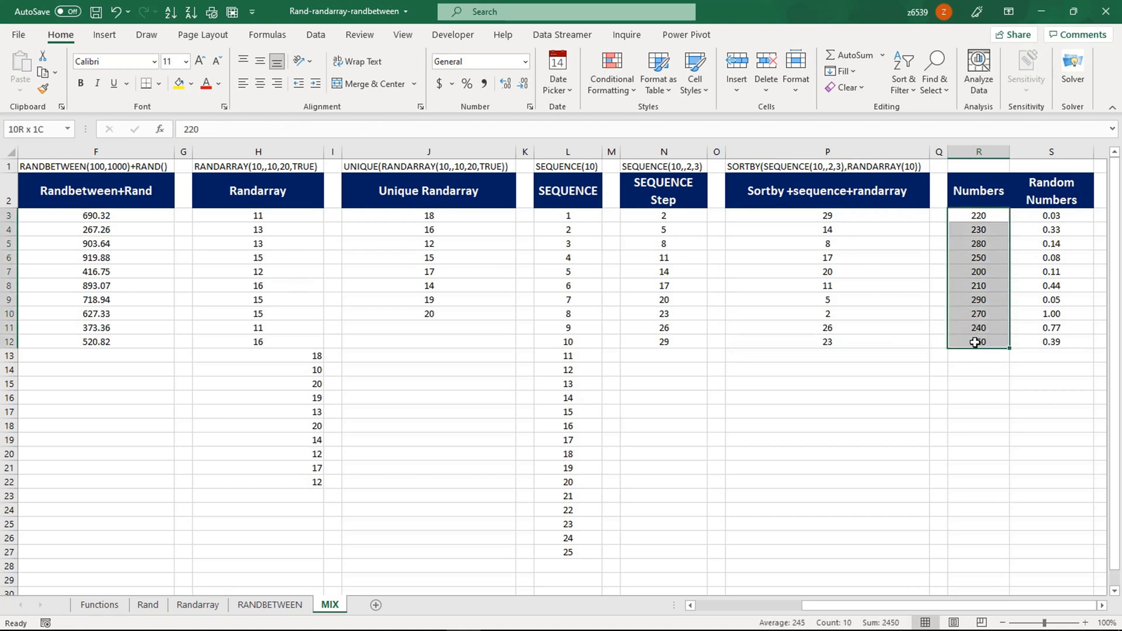
{"action": "left_click", "coordinate": [1051, 217]}
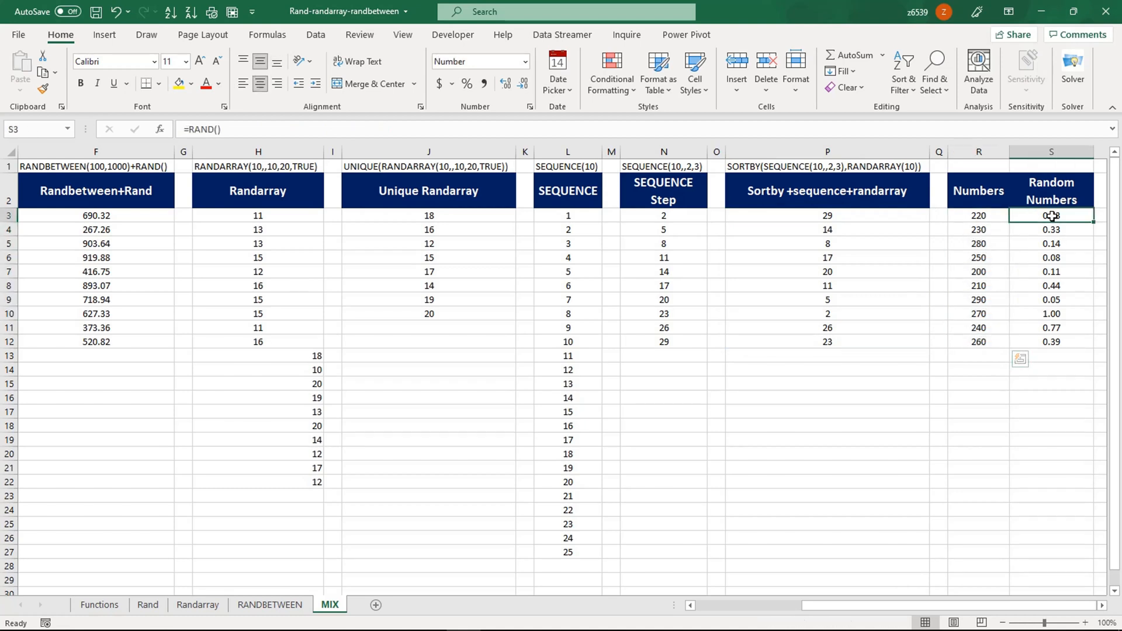
{"action": "left_click", "coordinate": [1046, 329]}
{"action": "left_click_drag", "start_coordinate": [994, 191], "coordinate": [972, 345]}
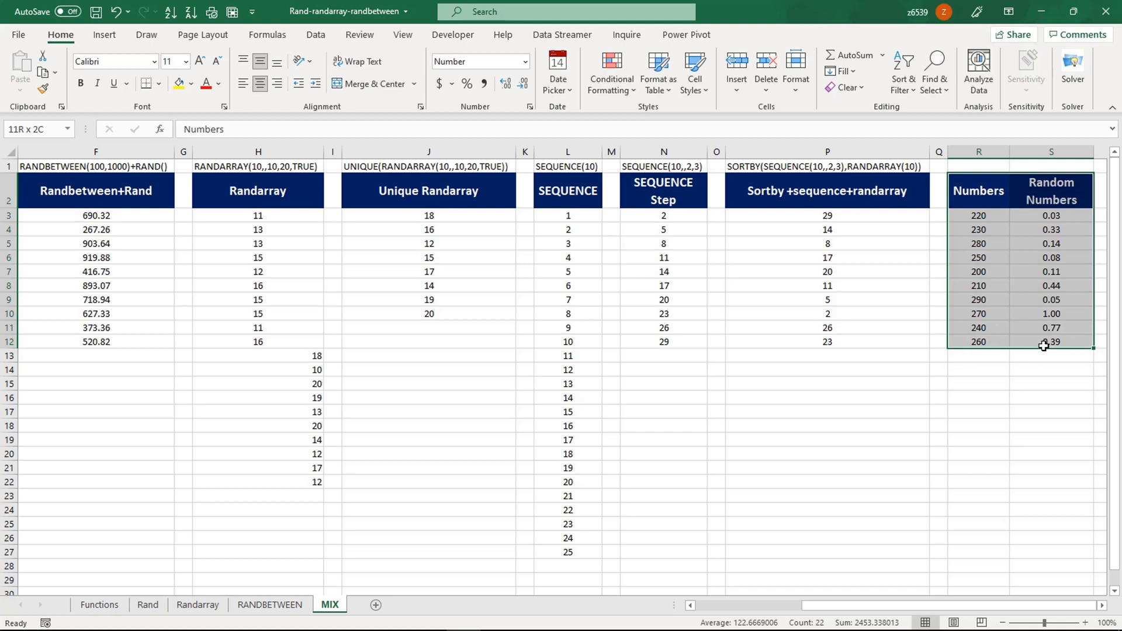
- Custom-sort the table by Numbers, smallest to largest, so it runs 200 to 290
{"action": "right_click", "coordinate": [1016, 240]}
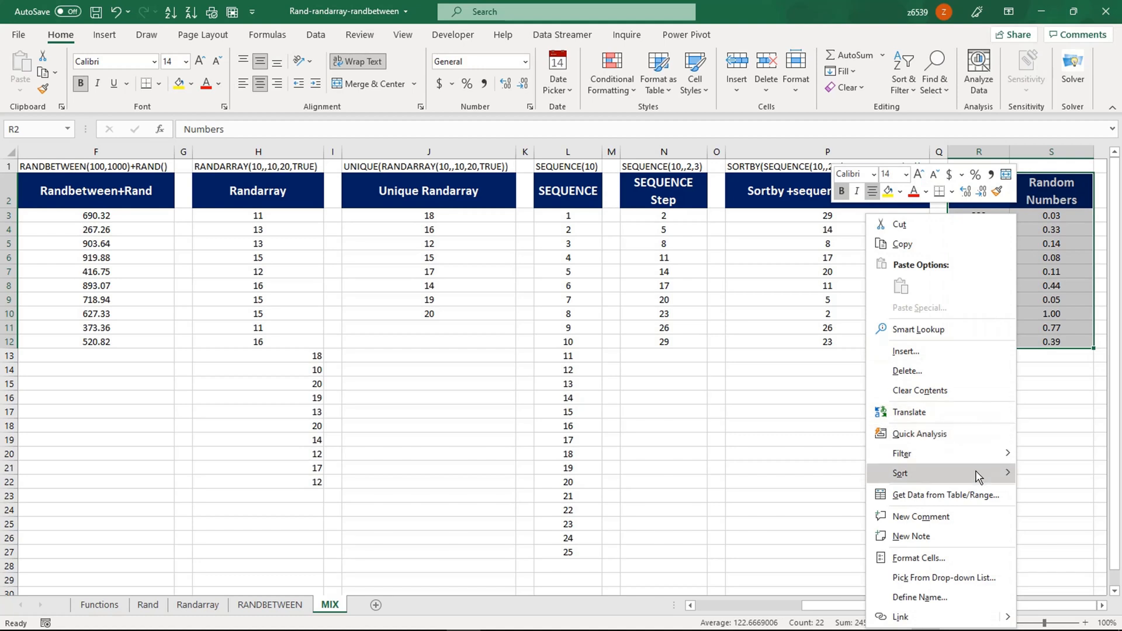
{"action": "mouse_move", "coordinate": [979, 475]}
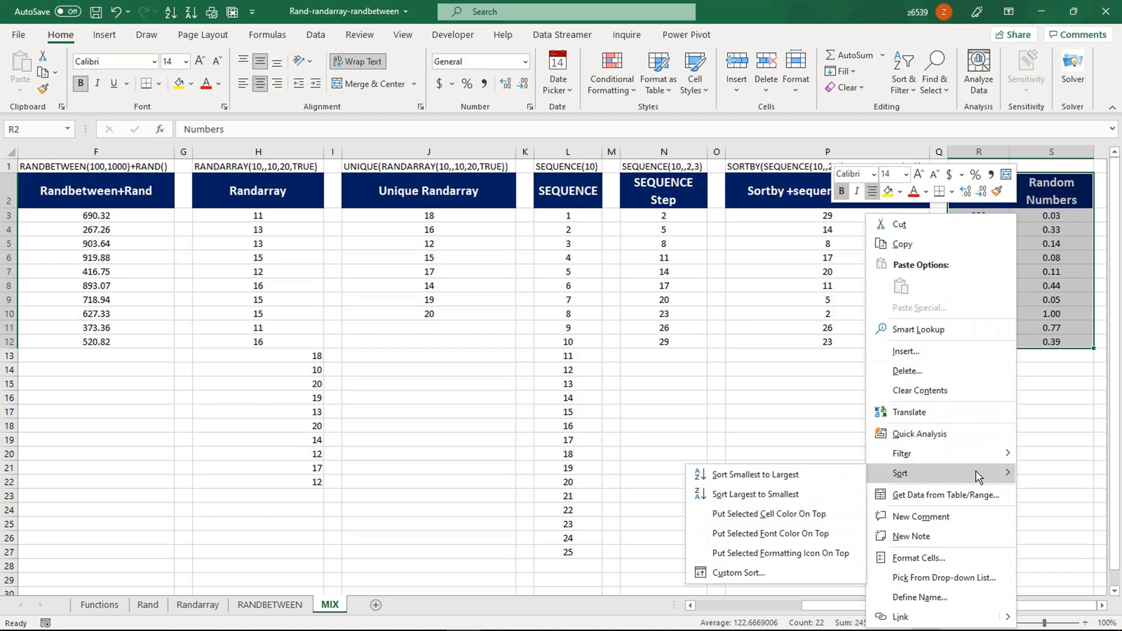
{"action": "left_click", "coordinate": [728, 574]}
{"action": "left_click", "coordinate": [507, 166]}
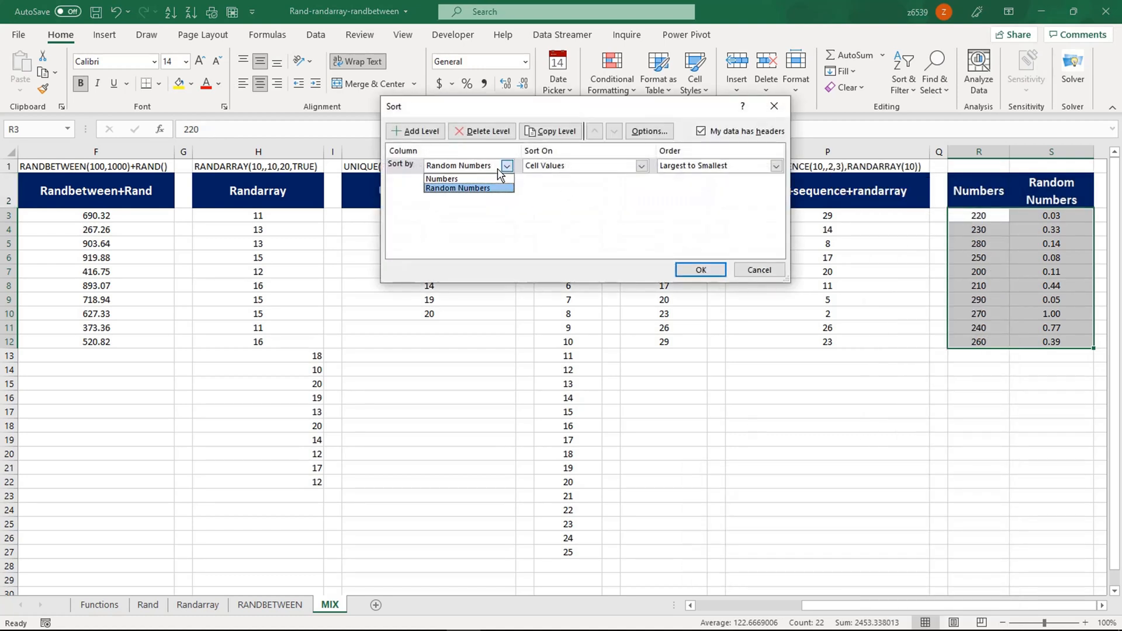
{"action": "left_click", "coordinate": [461, 176]}
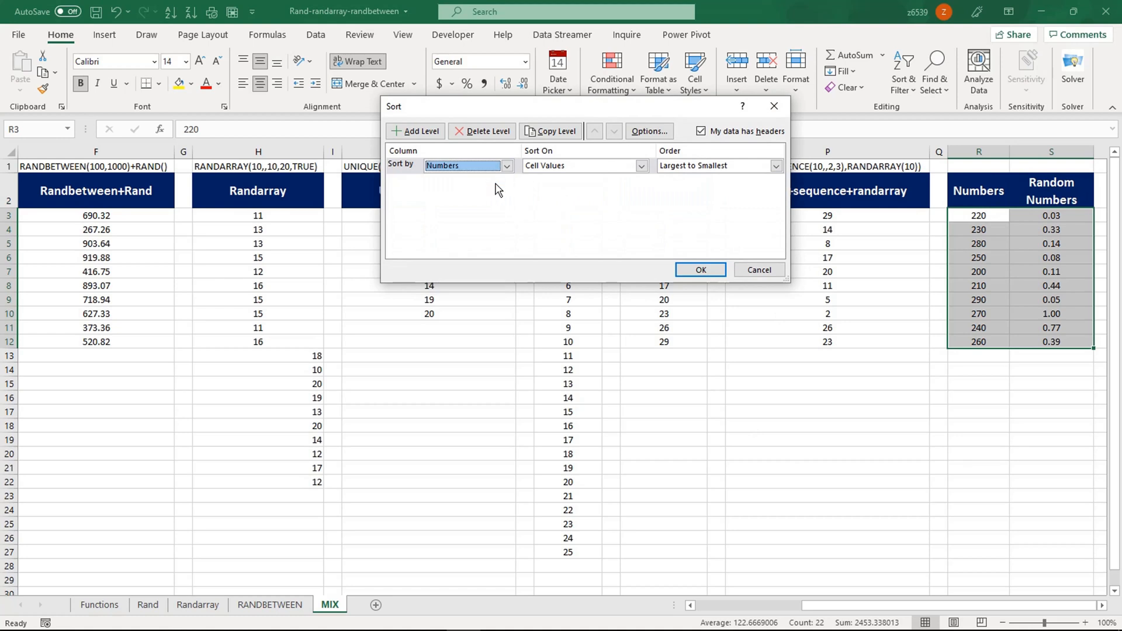
{"action": "left_click", "coordinate": [685, 168]}
{"action": "left_click", "coordinate": [687, 179]}
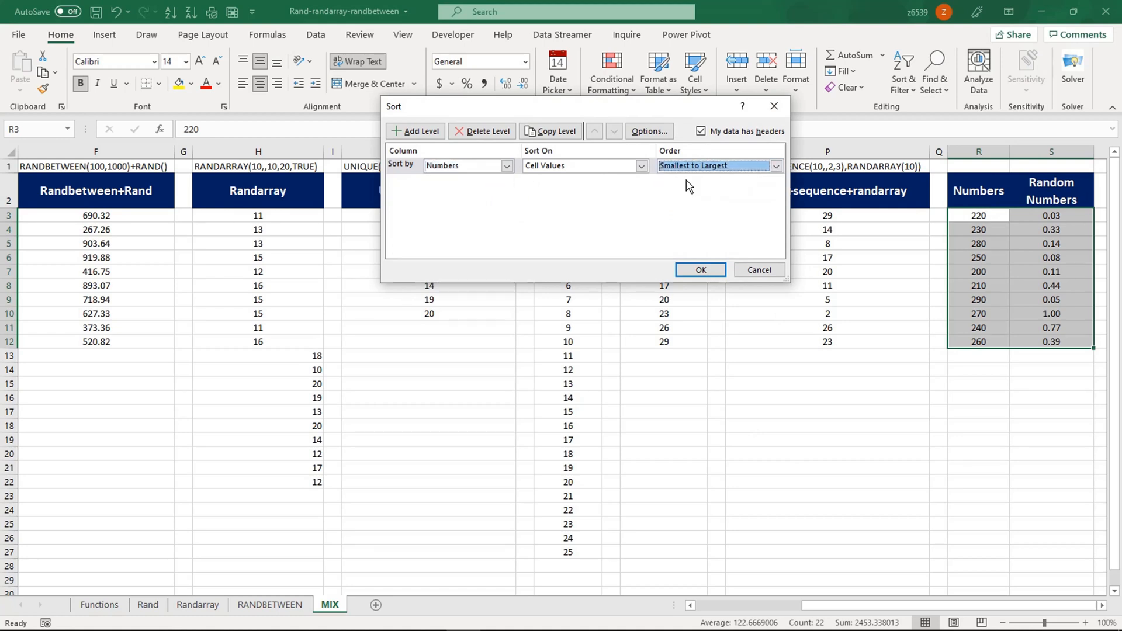
{"action": "left_click", "coordinate": [720, 268]}
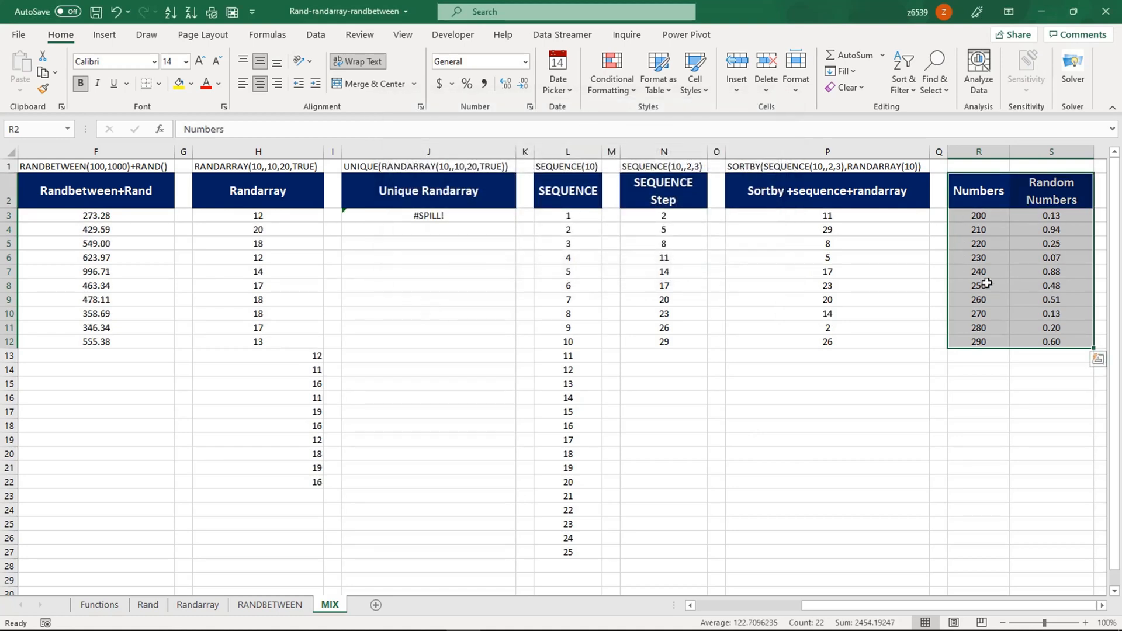
- Custom-sort the Numbers table by Random Numbers, largest to smallest
{"action": "right_click", "coordinate": [976, 193]}
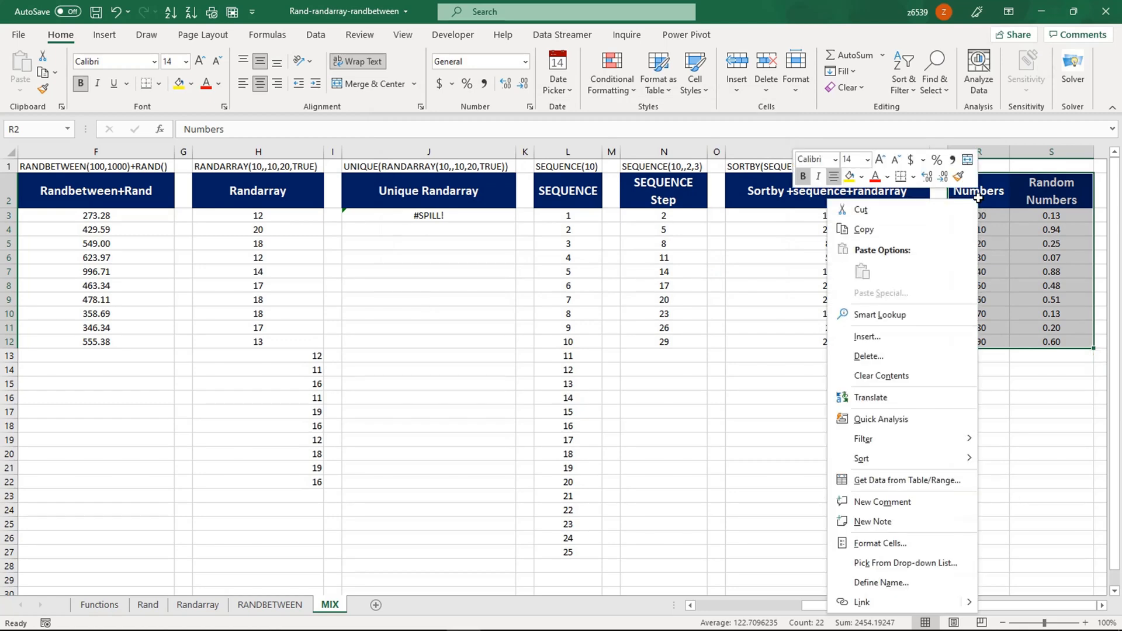
{"action": "mouse_move", "coordinate": [863, 459]}
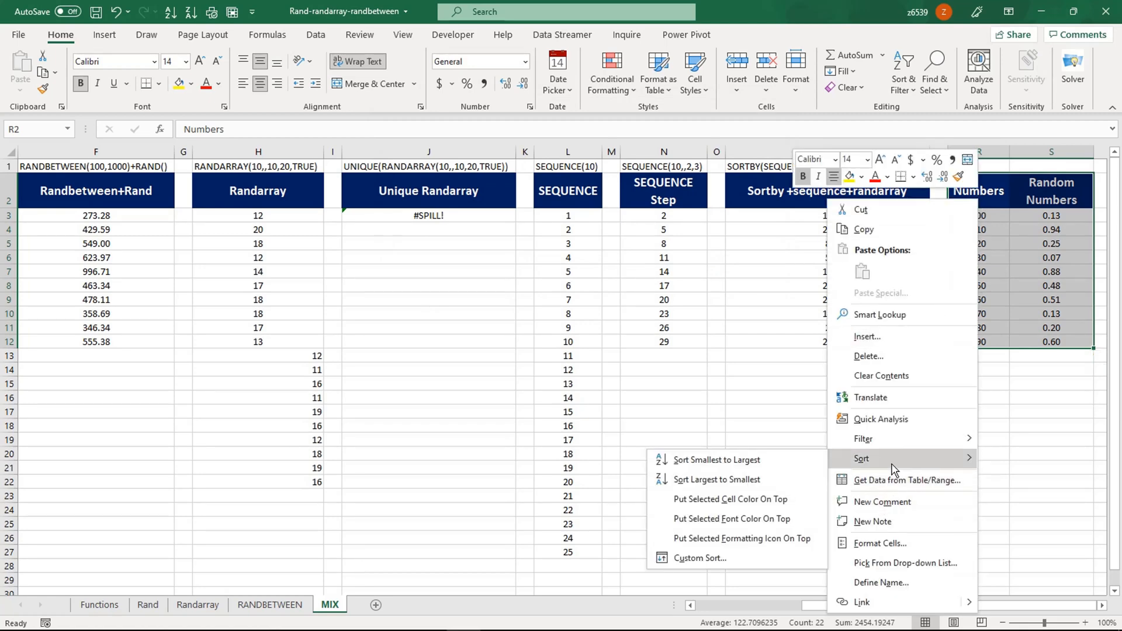
{"action": "left_click", "coordinate": [751, 558]}
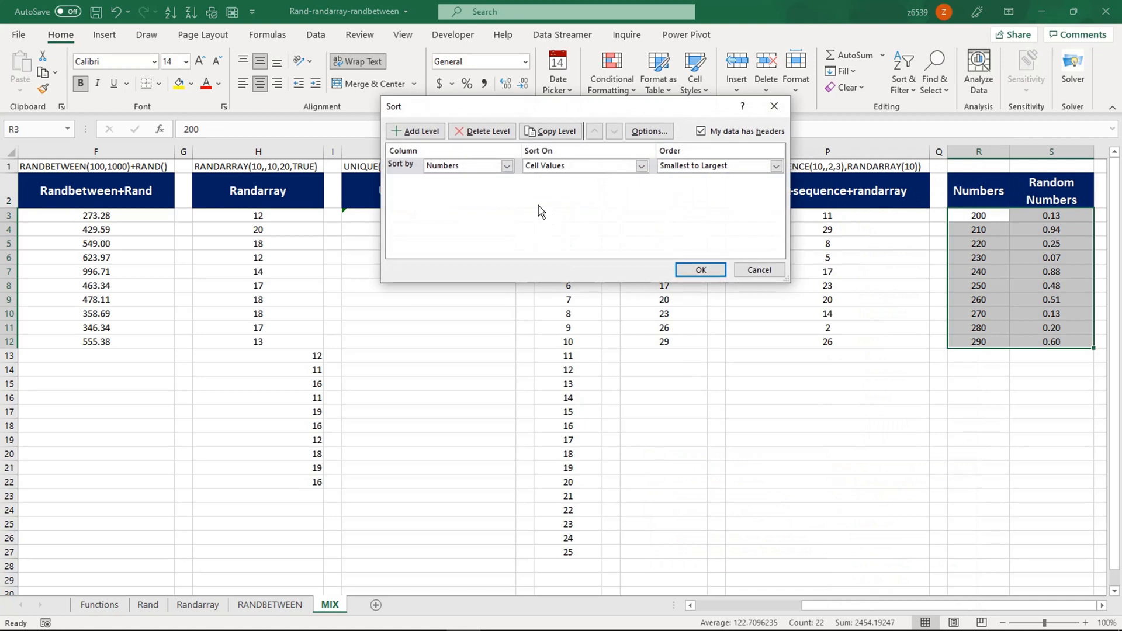
{"action": "left_click", "coordinate": [507, 165]}
{"action": "left_click", "coordinate": [473, 189]}
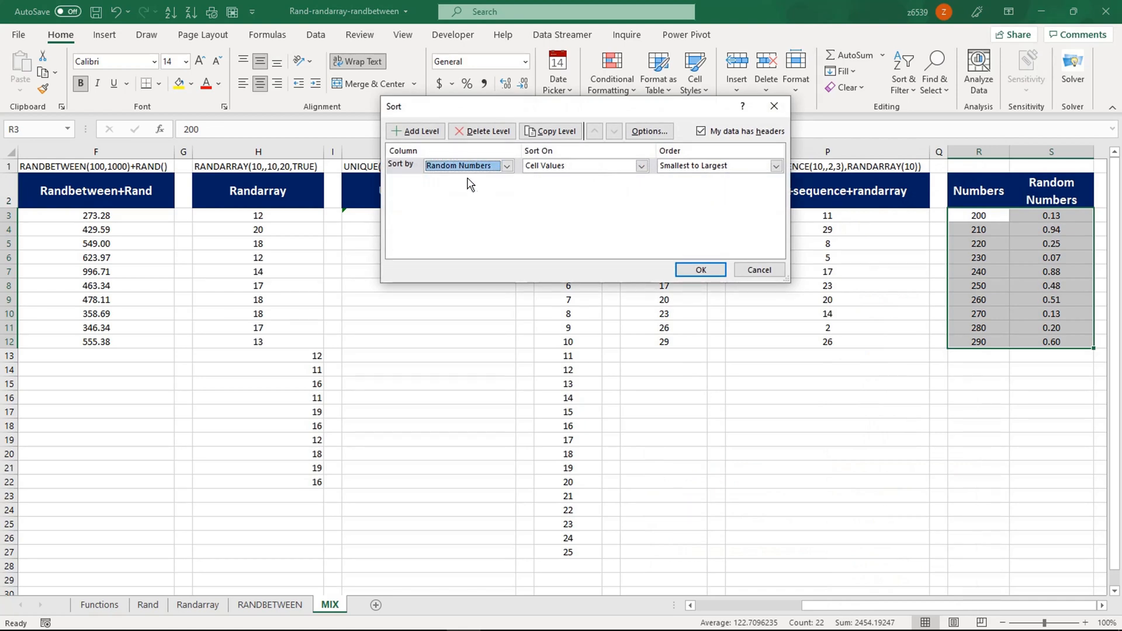
{"action": "left_click", "coordinate": [699, 166]}
{"action": "left_click", "coordinate": [699, 188]}
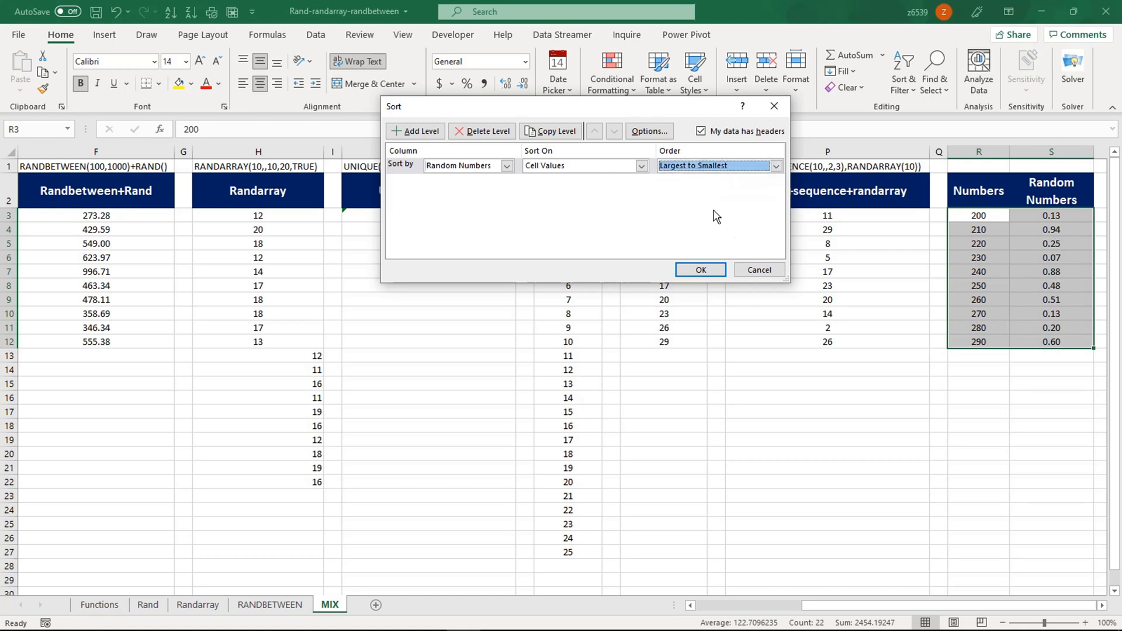
{"action": "left_click", "coordinate": [712, 269]}
- Inspect the sorted R3:S12 values and S10's RAND formula, then go to the Functions sheet
{"action": "left_click", "coordinate": [1020, 274]}
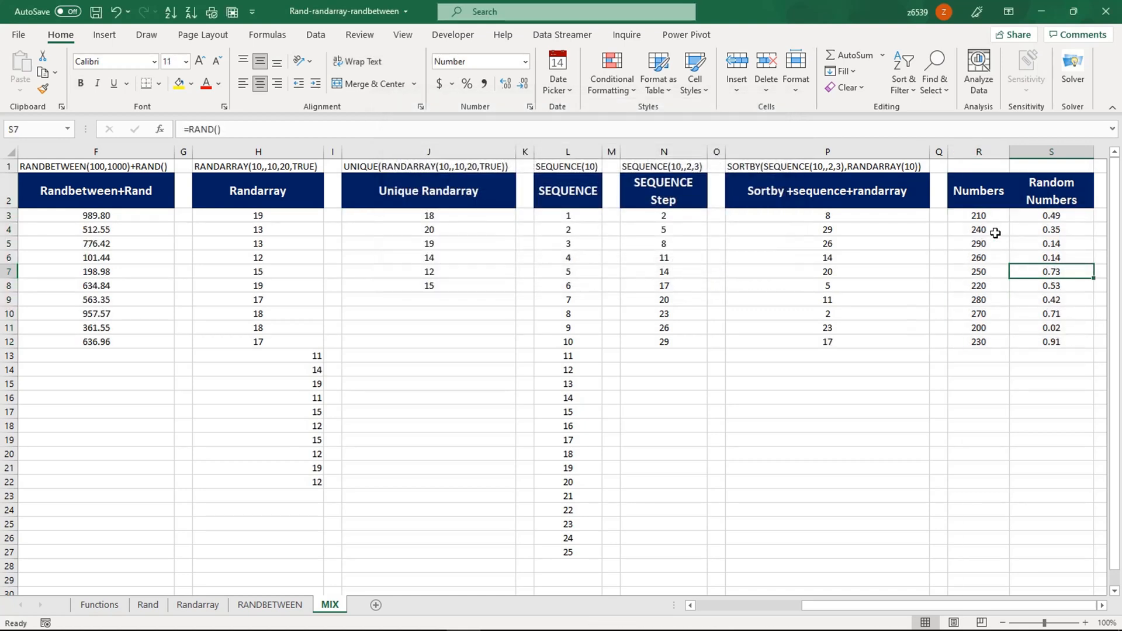
{"action": "left_click_drag", "start_coordinate": [989, 216], "coordinate": [1045, 342]}
{"action": "left_click", "coordinate": [1033, 311]}
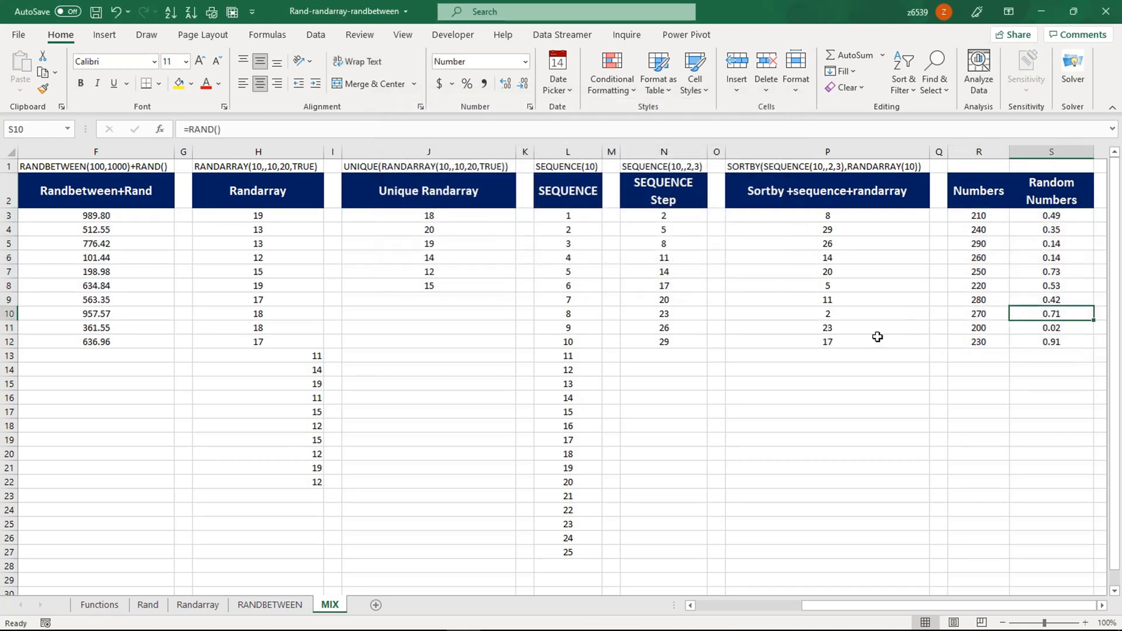
{"action": "left_click_drag", "start_coordinate": [835, 607], "coordinate": [730, 608]}
{"action": "left_click", "coordinate": [128, 431]}
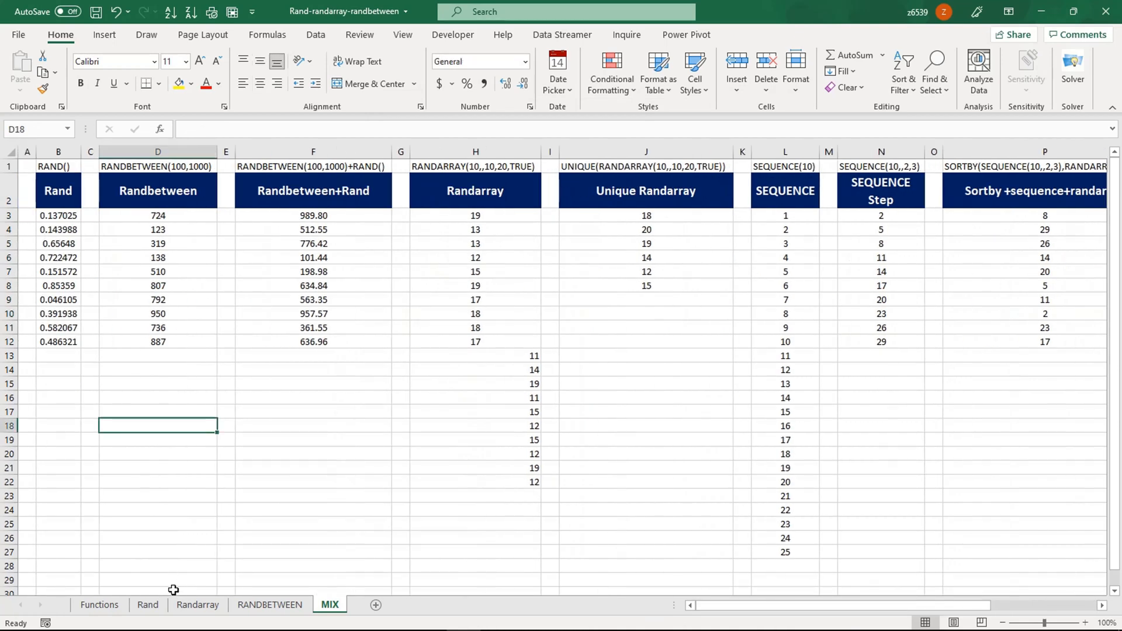
{"action": "left_click", "coordinate": [99, 605]}
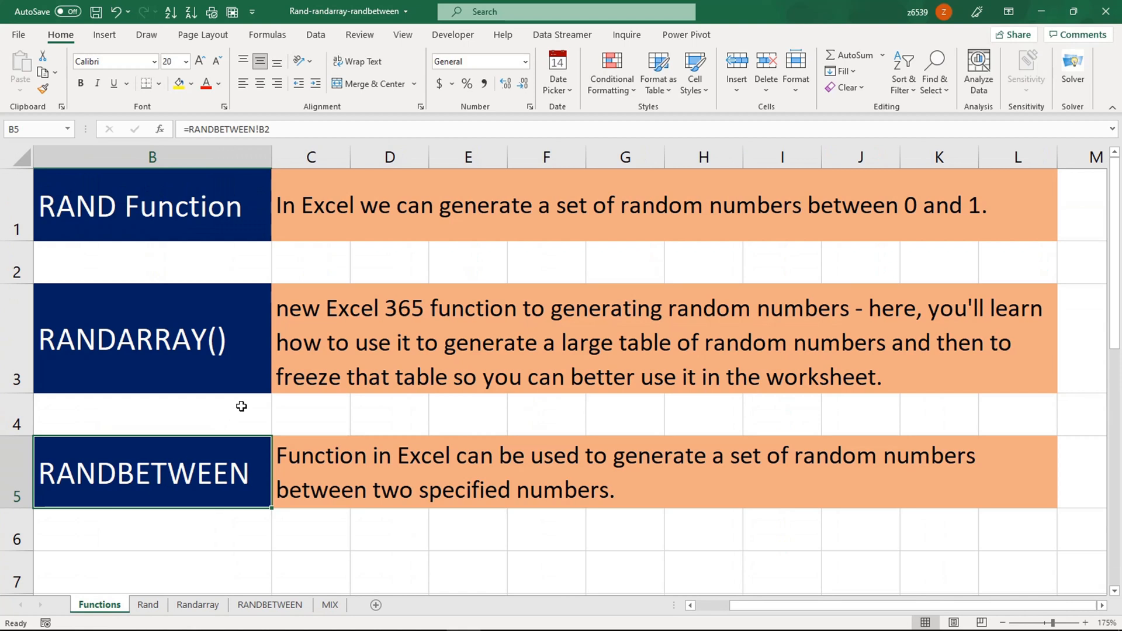